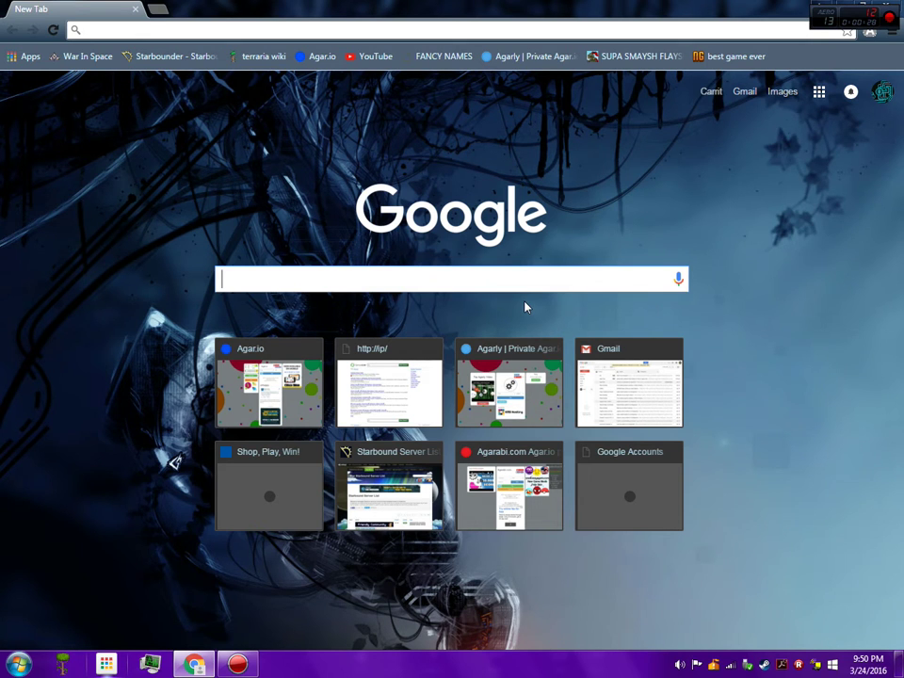
- Search the web for "tmod loader" and open the Terraria forum thread "[1.3] tModLoader - A Modding API"
{"action": "type", "text": "tmod"}
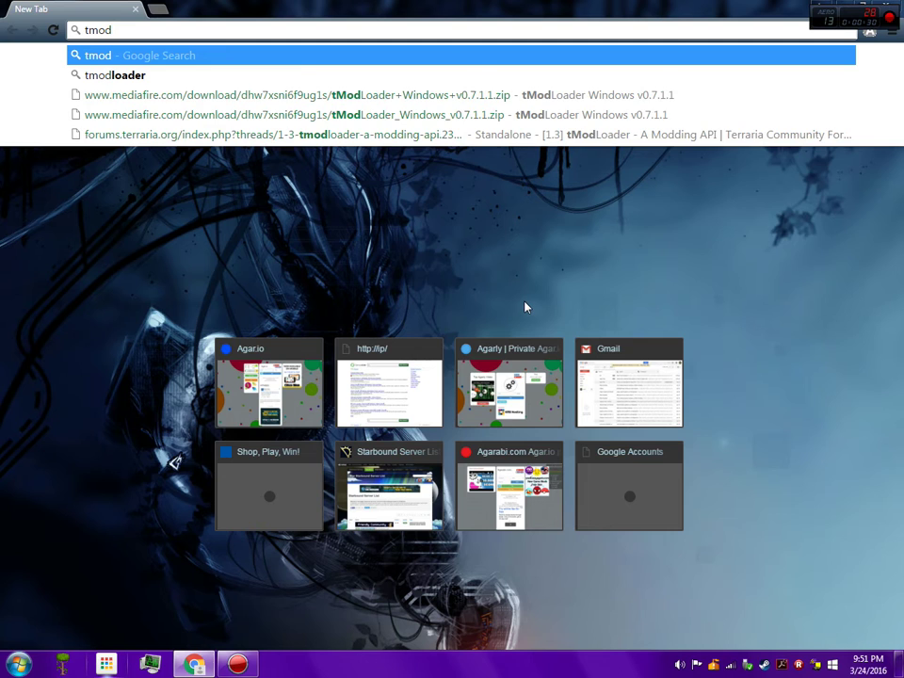
{"action": "type", "text": " loader"}
{"action": "key", "text": "Return"}
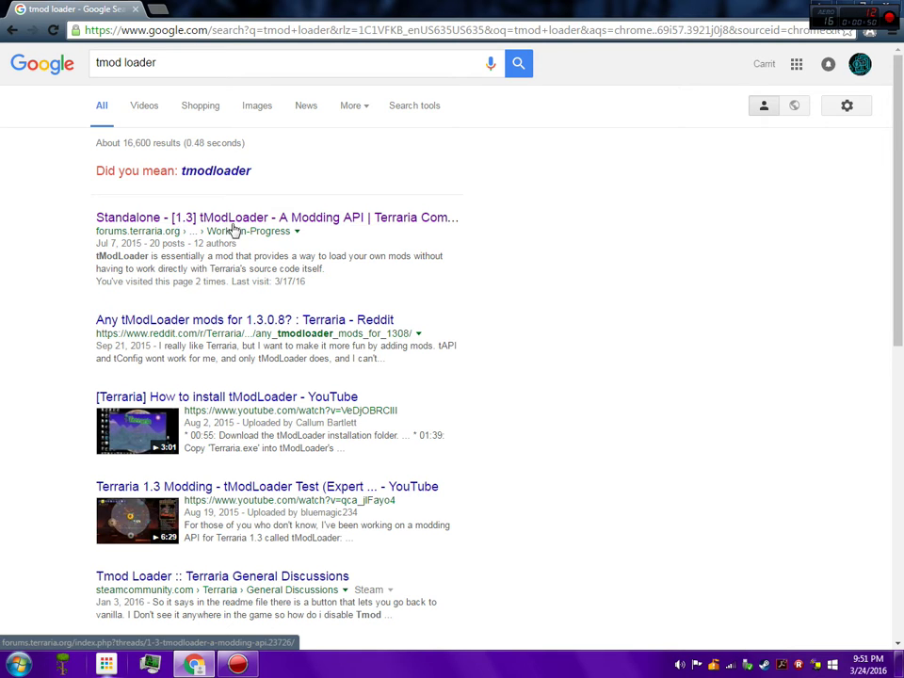
{"action": "left_click", "coordinate": [262, 218]}
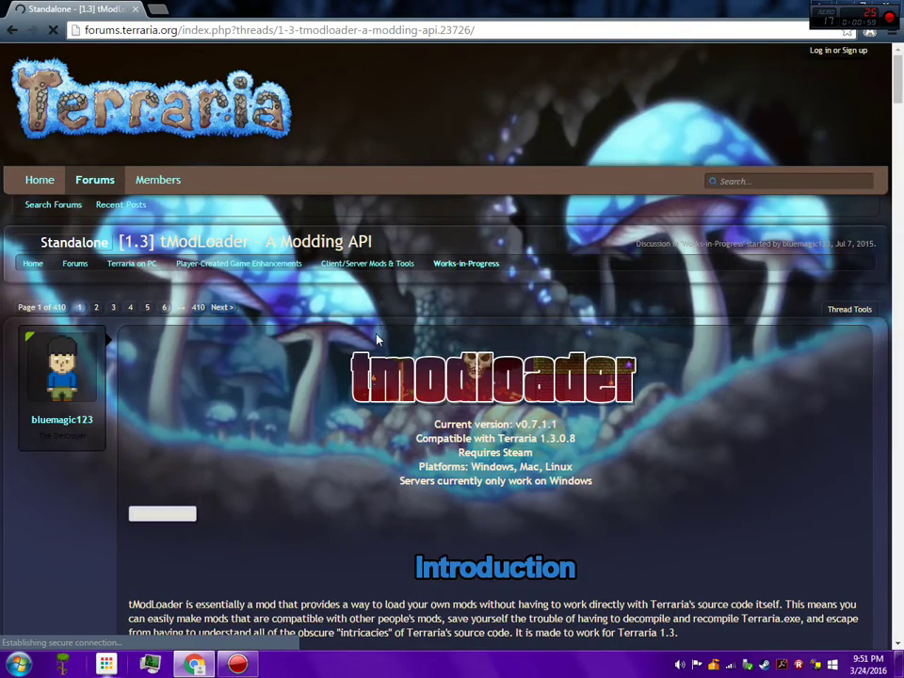
- Find the Windows download link in the forum thread and start downloading tModLoader Windows v0.7.1.1.zip from MediaFire
{"action": "scroll", "coordinate": [375, 339], "scroll_direction": "down", "scroll_amount": 2}
{"action": "scroll", "coordinate": [375, 339], "scroll_direction": "down", "scroll_amount": 2}
{"action": "scroll", "coordinate": [375, 334], "scroll_direction": "up", "scroll_amount": 2}
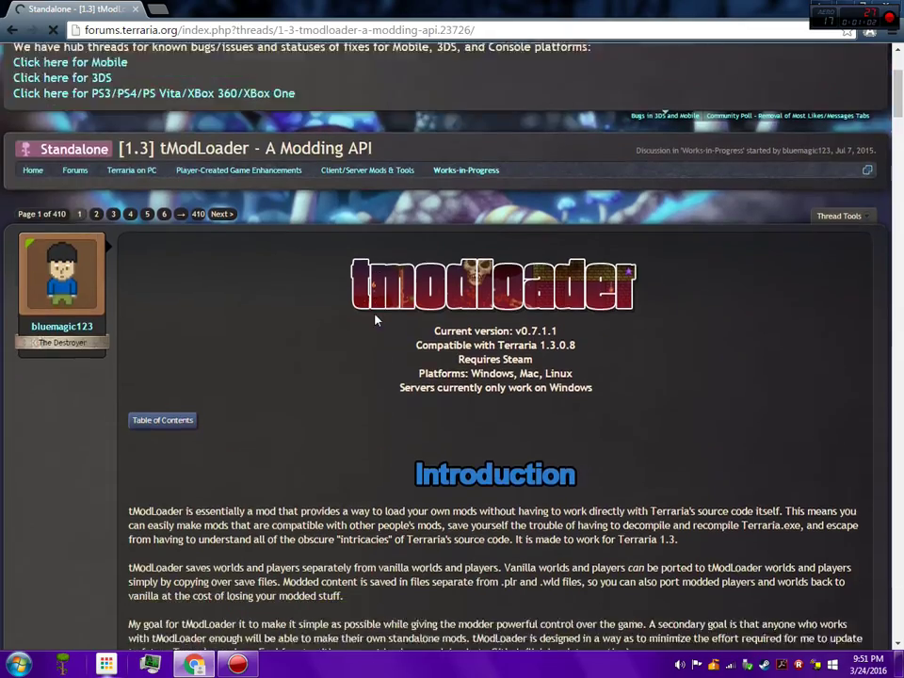
{"action": "scroll", "coordinate": [375, 325], "scroll_direction": "down", "scroll_amount": 2}
{"action": "scroll", "coordinate": [375, 320], "scroll_direction": "down", "scroll_amount": 3}
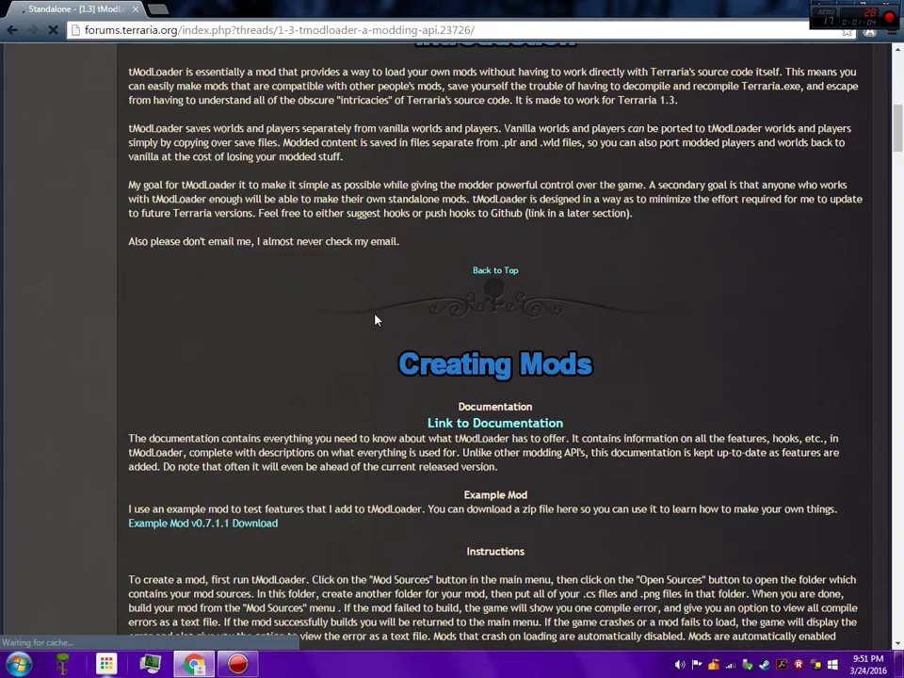
{"action": "scroll", "coordinate": [375, 320], "scroll_direction": "down", "scroll_amount": 15}
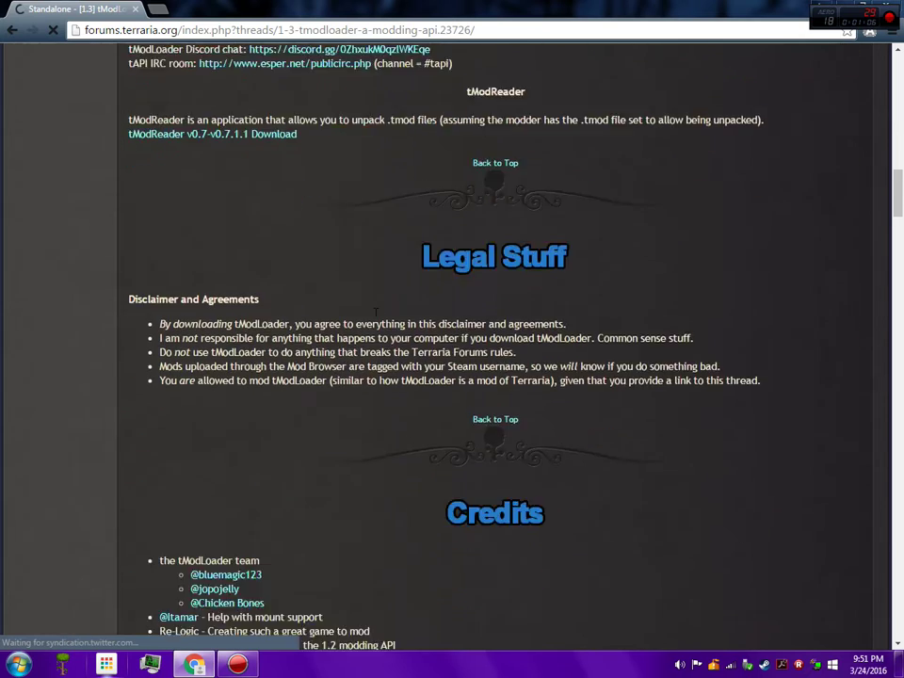
{"action": "scroll", "coordinate": [376, 312], "scroll_direction": "down", "scroll_amount": 1}
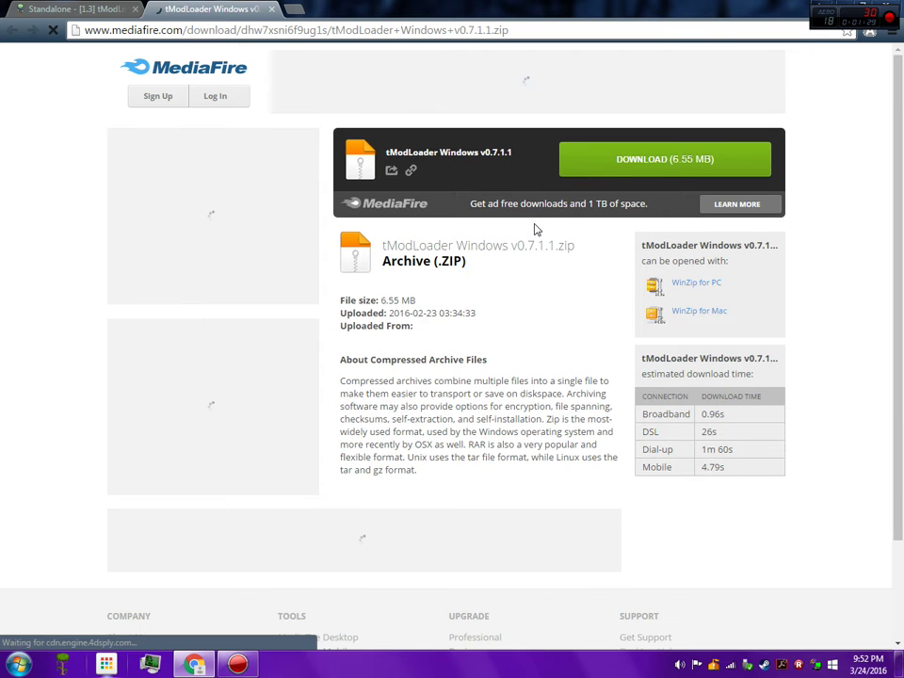
{"action": "left_click", "coordinate": [633, 167]}
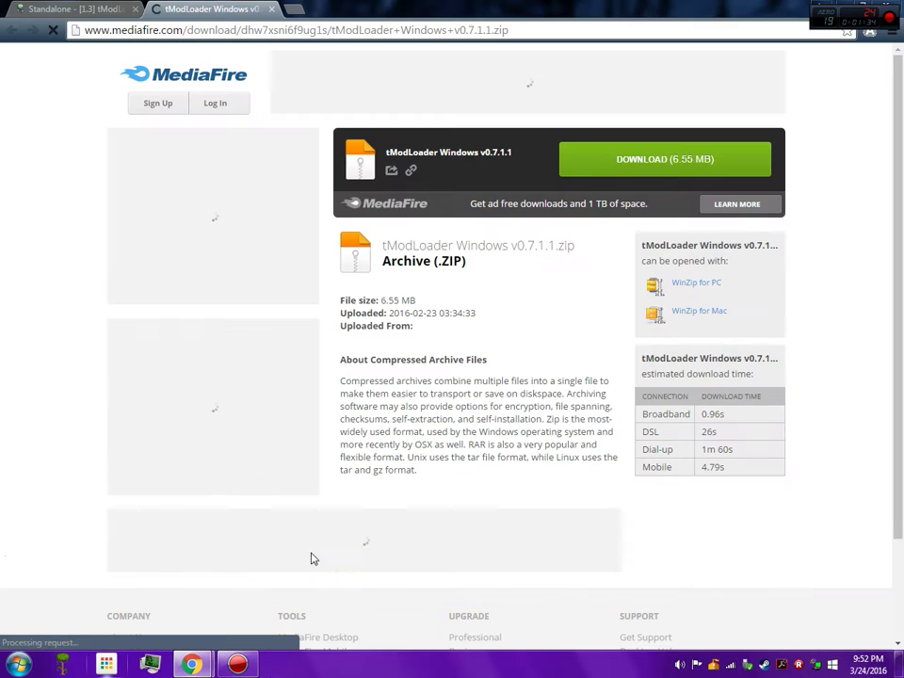
- Close the pop-up advertisement window and return to the MediaFire download page
{"action": "mouse_move", "coordinate": [211, 666]}
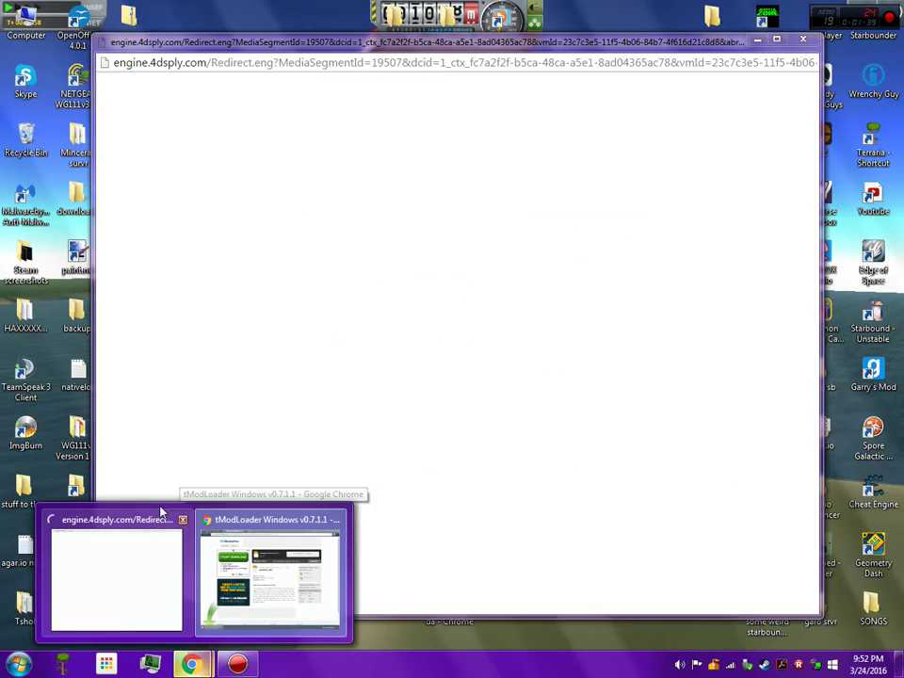
{"action": "left_click", "coordinate": [182, 521]}
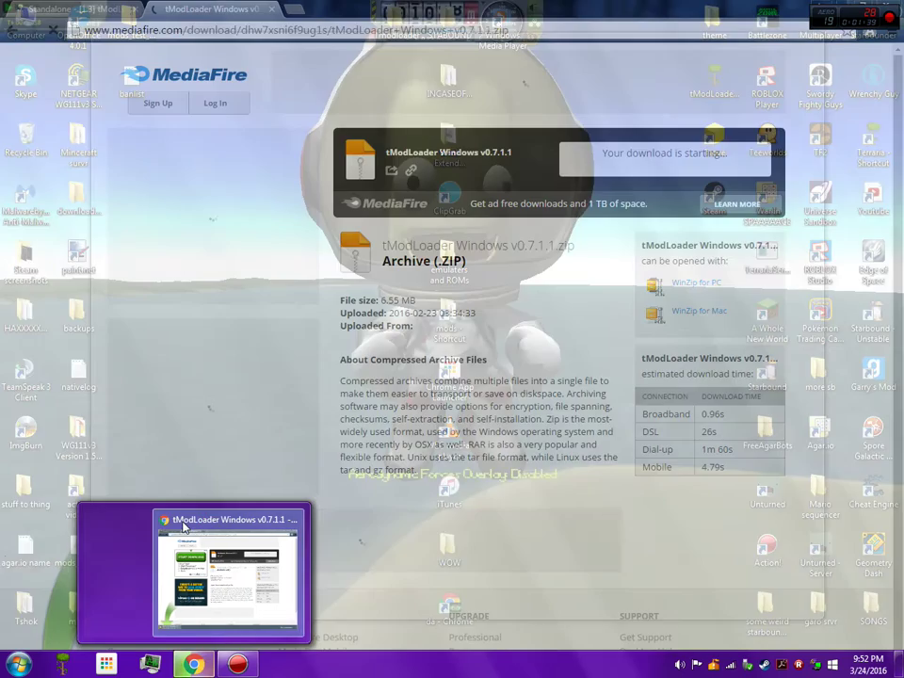
{"action": "left_click", "coordinate": [186, 526]}
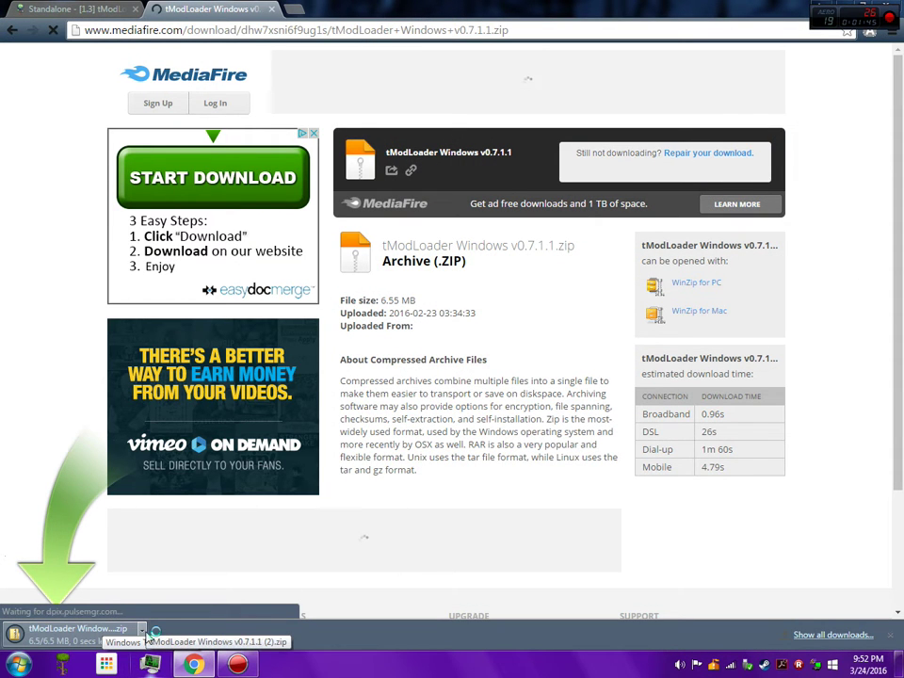
- Open the downloaded tModLoader Windows v0.7.1.1 zip archive
{"action": "left_click", "coordinate": [146, 630]}
{"action": "left_click", "coordinate": [199, 531]}
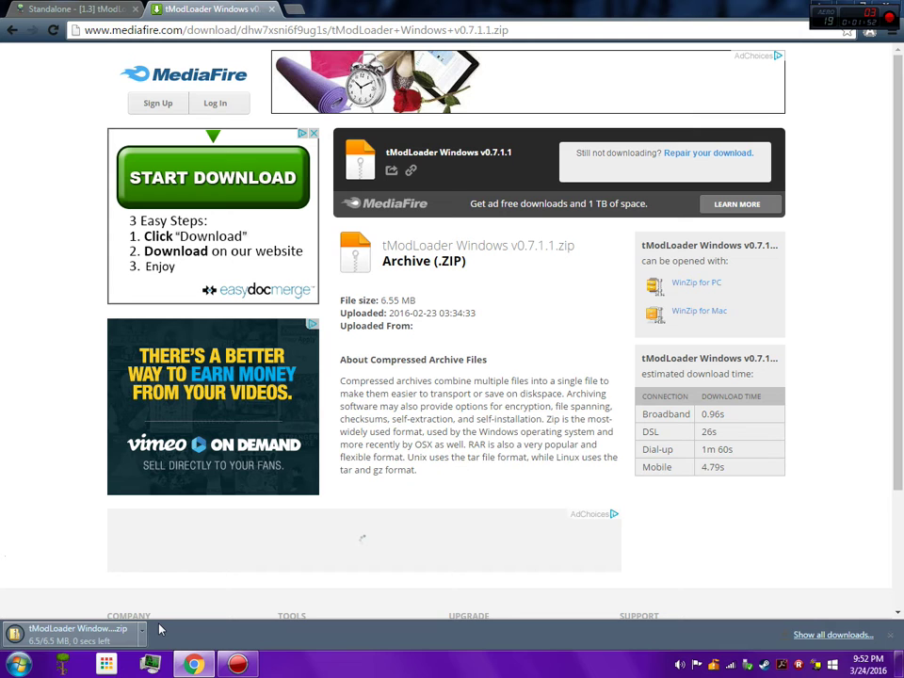
{"action": "left_click", "coordinate": [113, 634]}
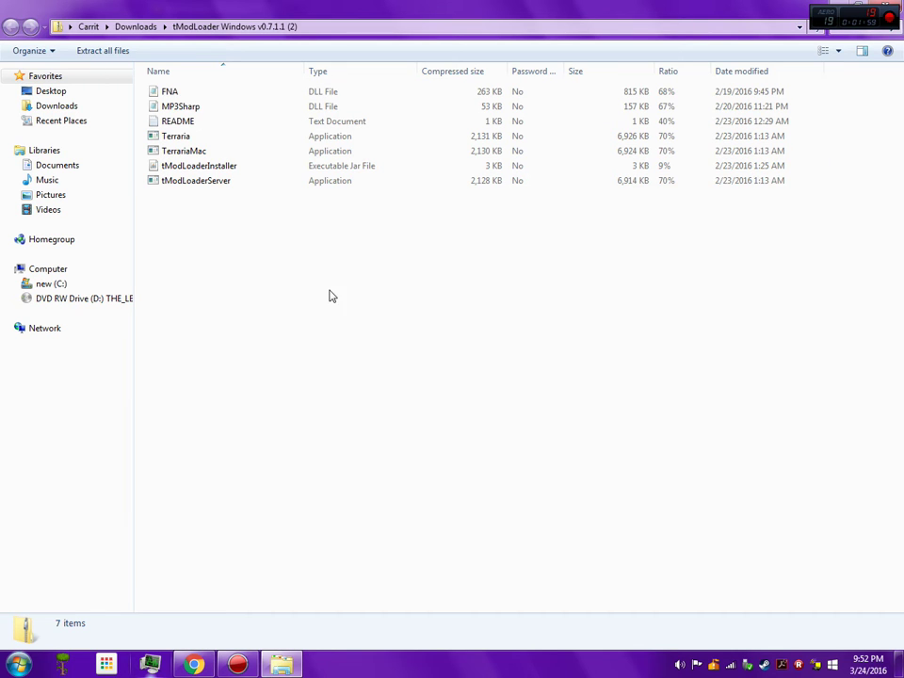
- Select all files inside the tModLoader archive and cut them to the clipboard
{"action": "left_click_drag", "start_coordinate": [330, 291], "coordinate": [344, 96]}
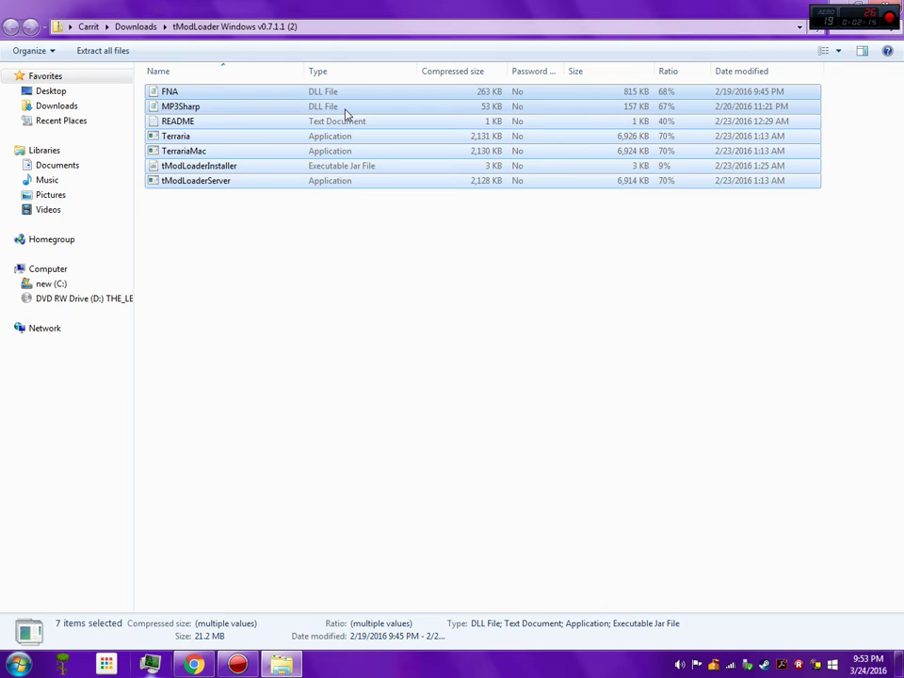
{"action": "right_click", "coordinate": [348, 105]}
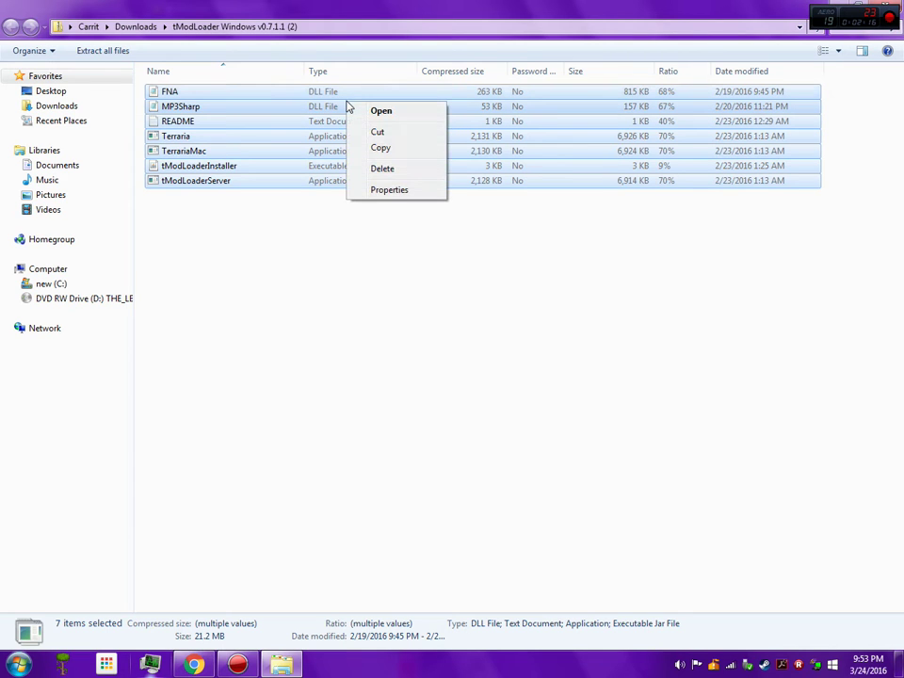
{"action": "left_click", "coordinate": [416, 138]}
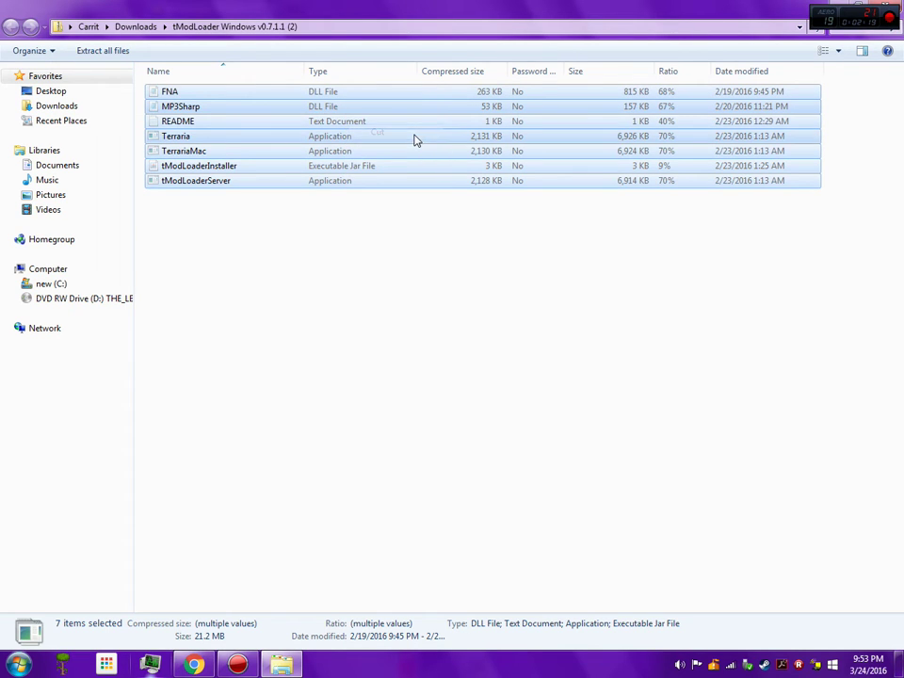
- Close the archive window and minimize the browser and the Action! recorder to clear the desktop
{"action": "left_click", "coordinate": [899, 7]}
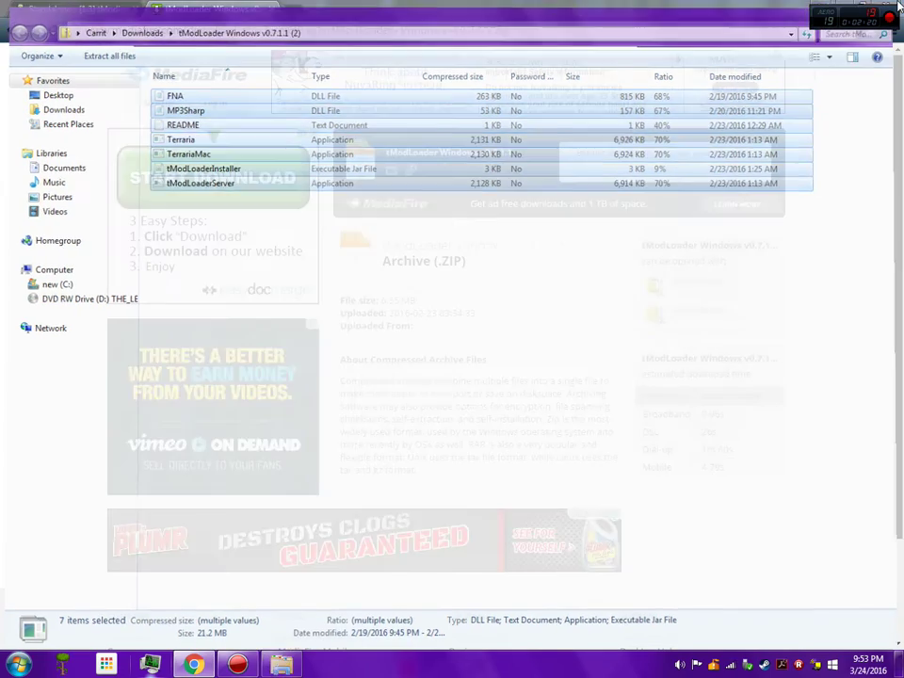
{"action": "left_click", "coordinate": [846, 11]}
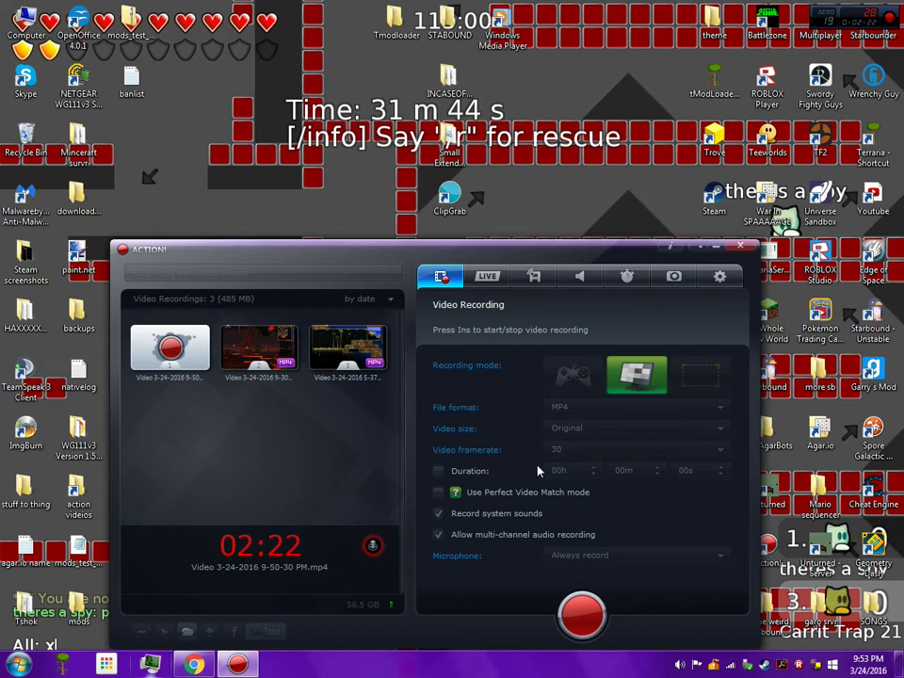
{"action": "left_click", "coordinate": [194, 664]}
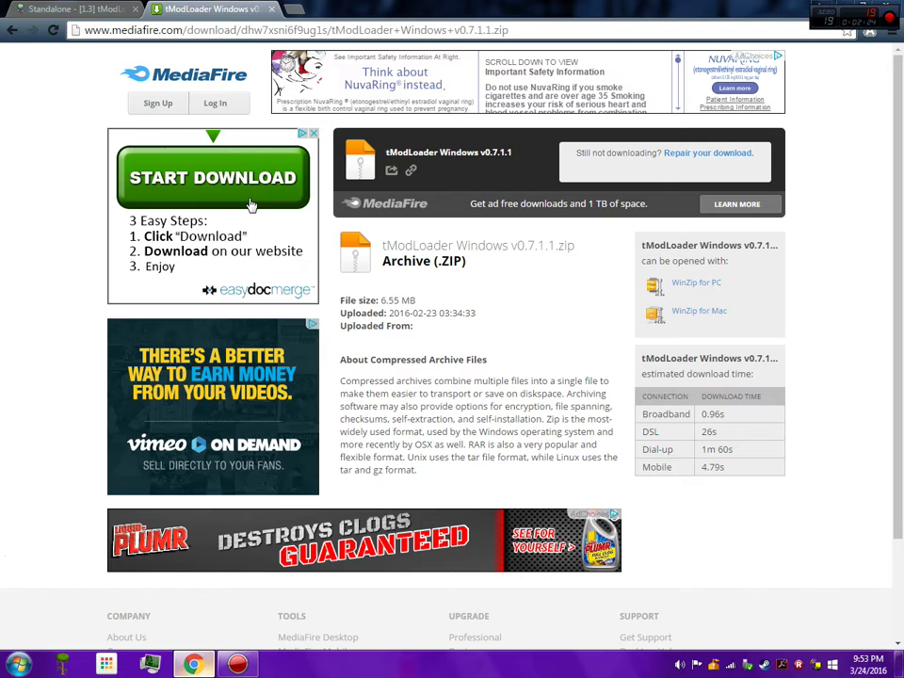
{"action": "left_click", "coordinate": [135, 8]}
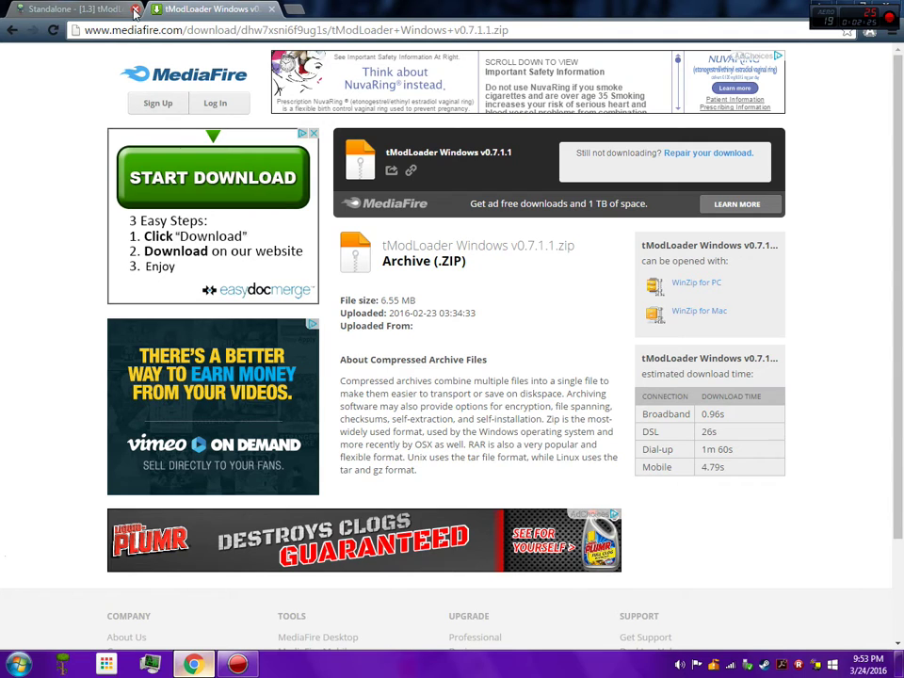
{"action": "left_click", "coordinate": [829, 8]}
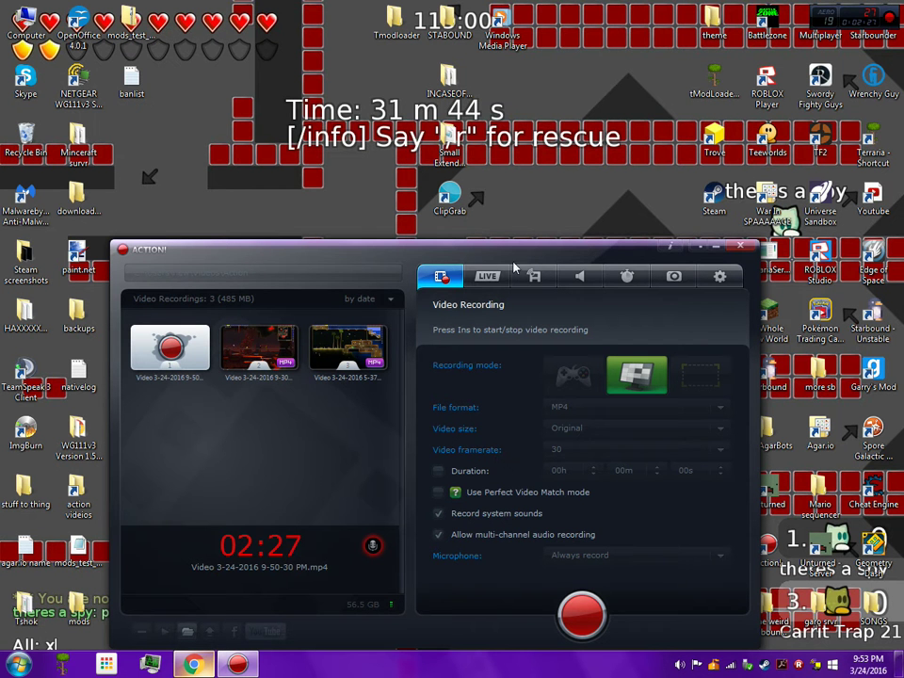
{"action": "left_click", "coordinate": [716, 246]}
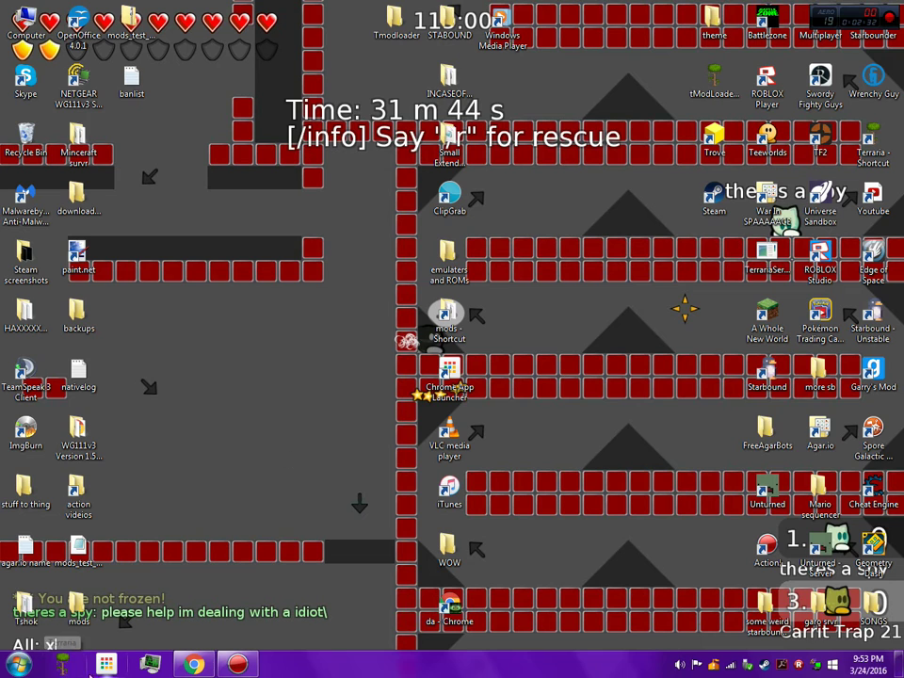
- Browse to the Terraria game folder at C:\Program Files\Steam\steamapps\common\Terraria
{"action": "key", "text": "super"}
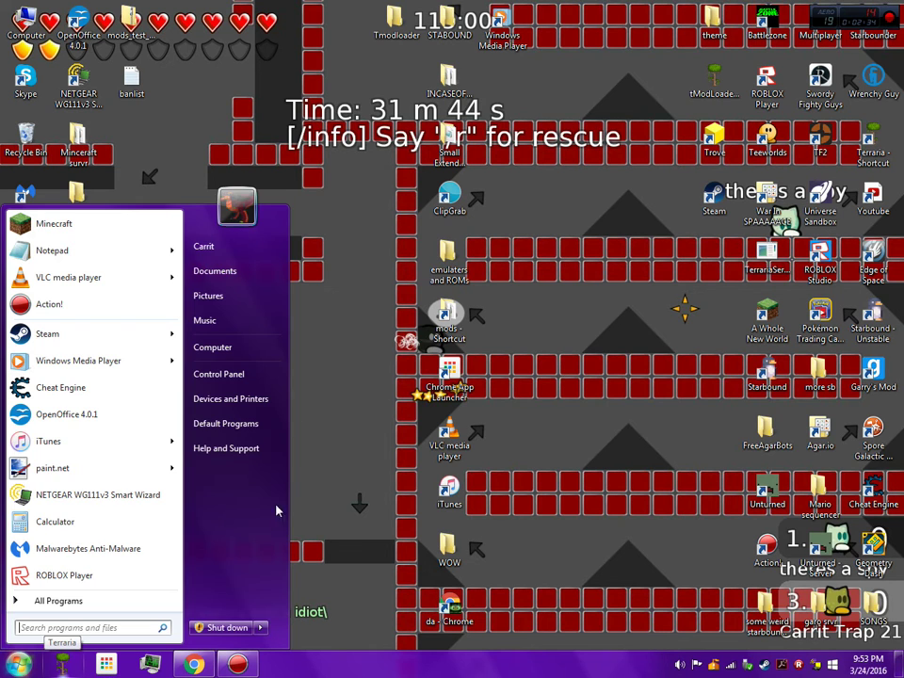
{"action": "left_click", "coordinate": [243, 348]}
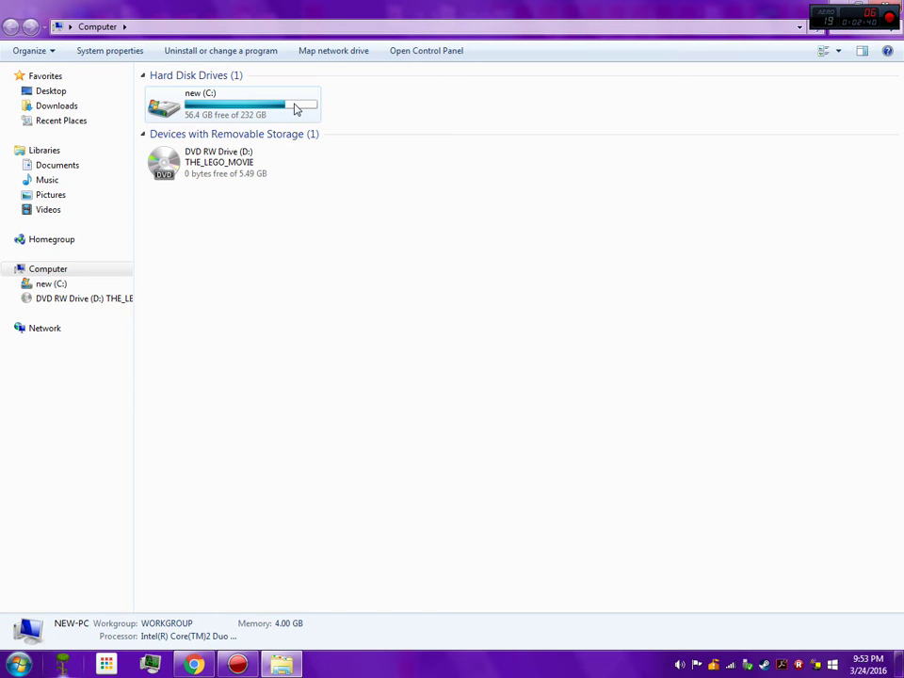
{"action": "double_click", "coordinate": [296, 108]}
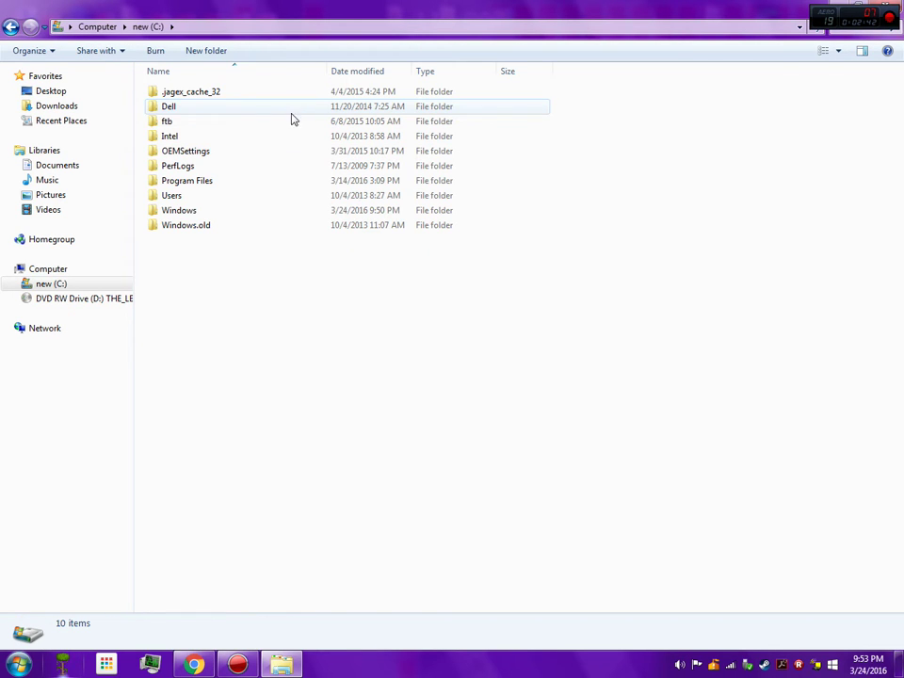
{"action": "double_click", "coordinate": [252, 183]}
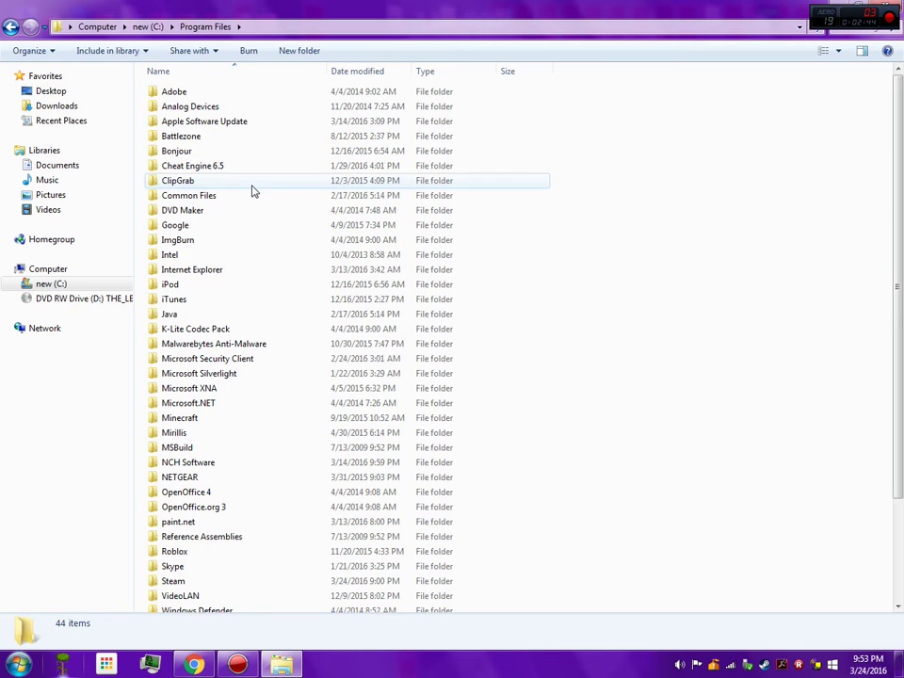
{"action": "scroll", "coordinate": [263, 283], "scroll_direction": "down", "scroll_amount": 3}
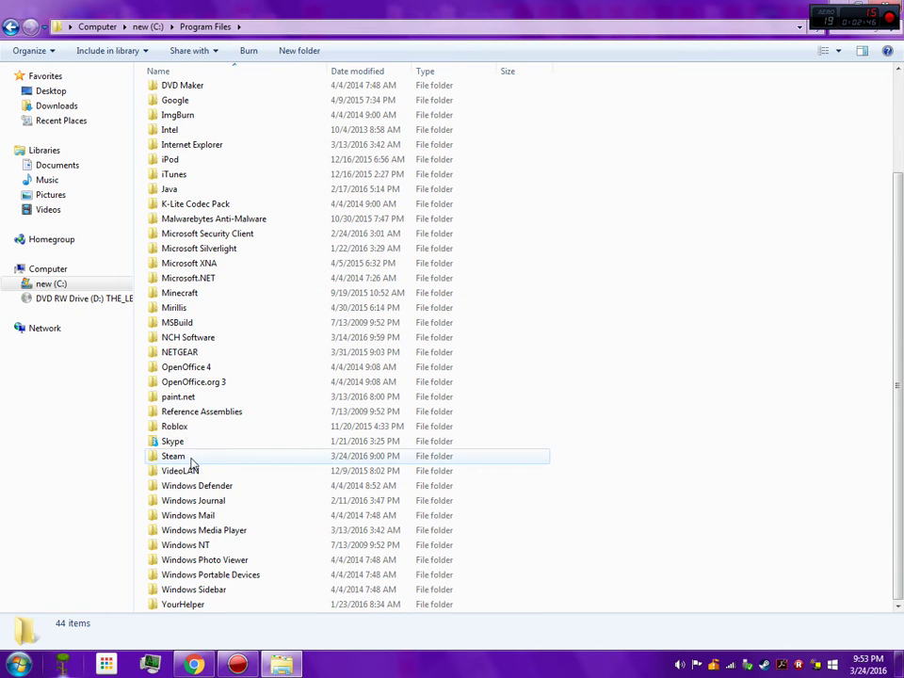
{"action": "double_click", "coordinate": [179, 457]}
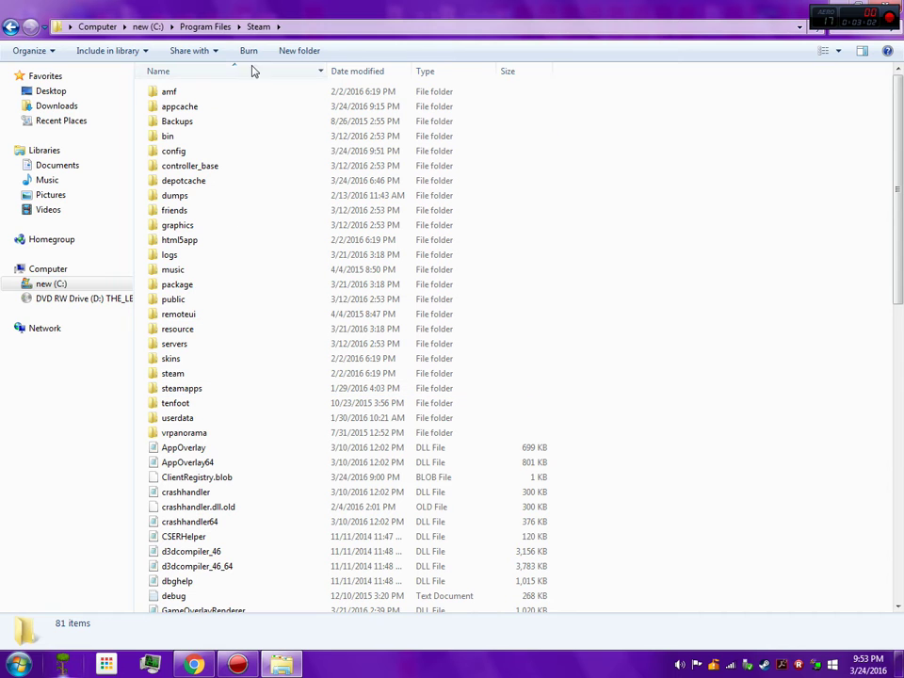
{"action": "double_click", "coordinate": [197, 389]}
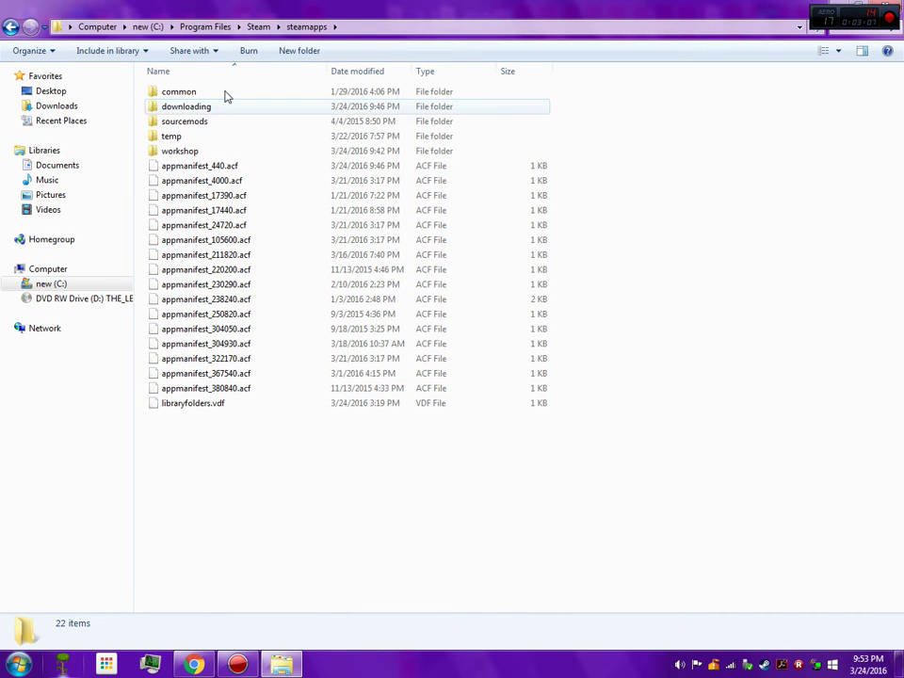
{"action": "double_click", "coordinate": [226, 96]}
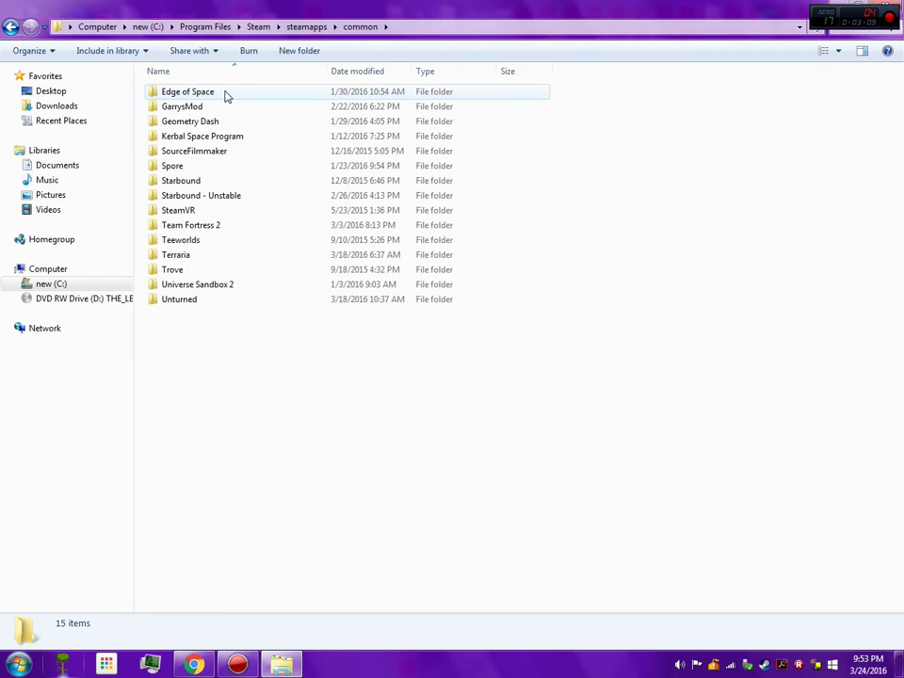
{"action": "double_click", "coordinate": [215, 262]}
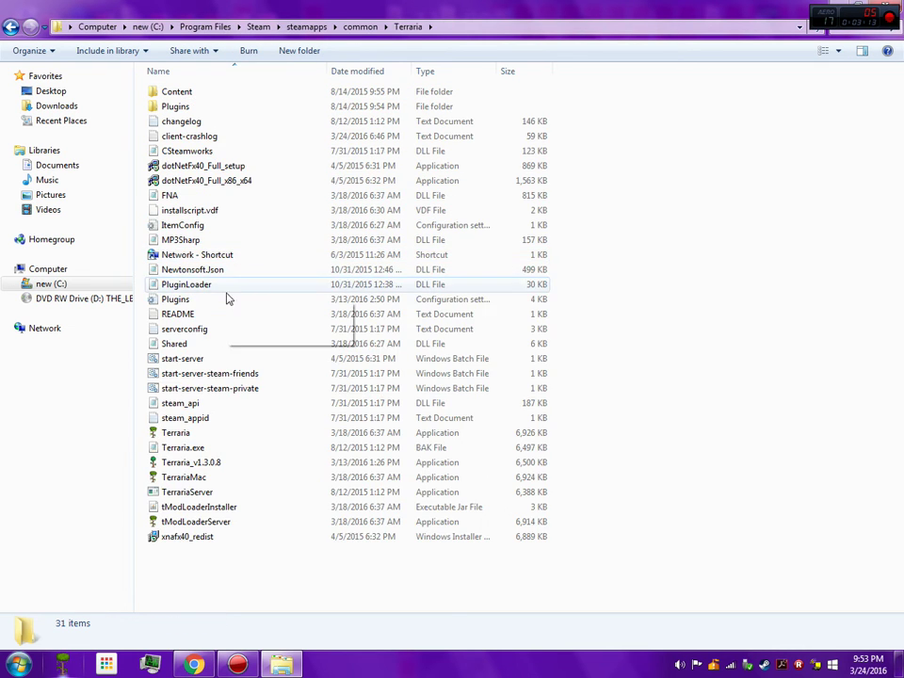
- Bring up the paste option in the Terraria folder without pasting, select the Terraria application, and show the desktop
{"action": "right_click", "coordinate": [263, 572]}
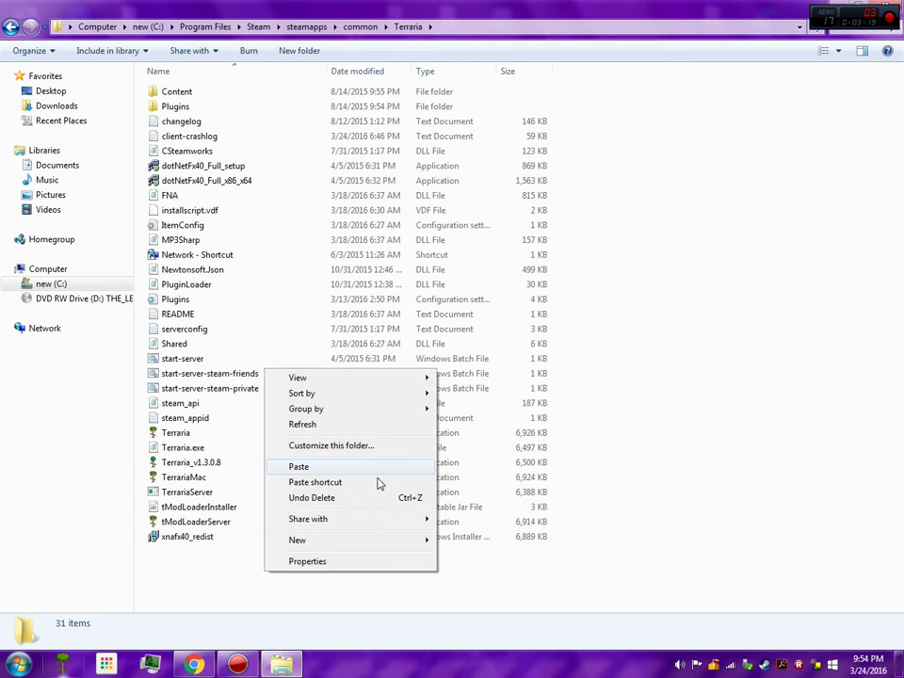
{"action": "left_click", "coordinate": [660, 394]}
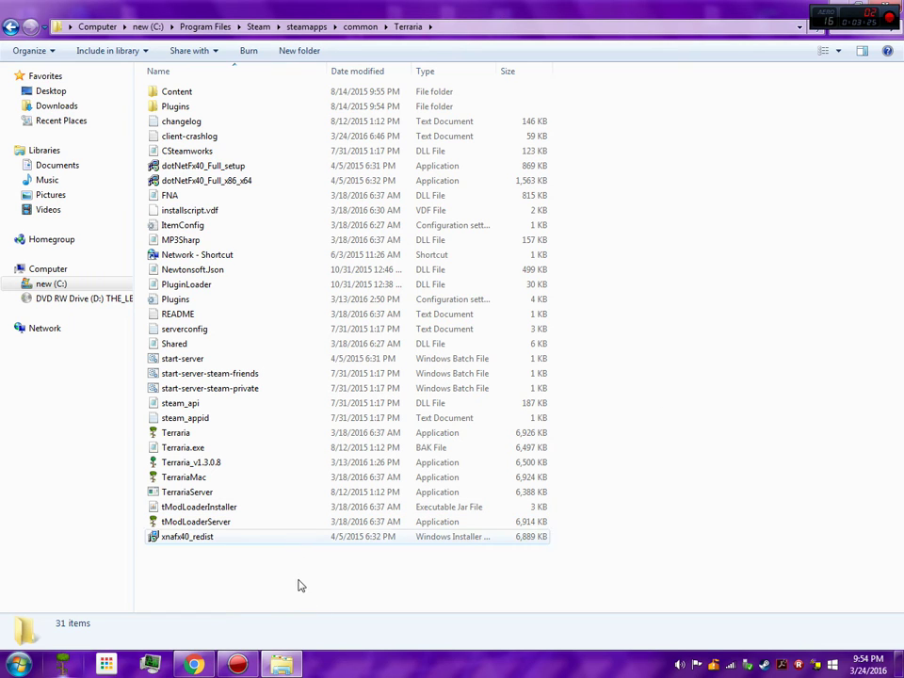
{"action": "left_click", "coordinate": [335, 436]}
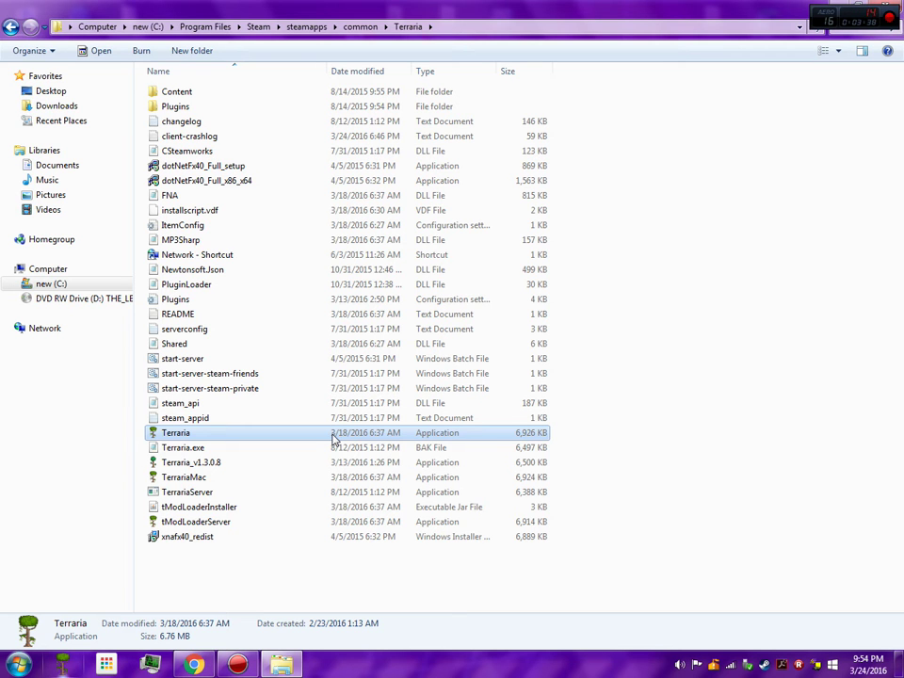
{"action": "key", "text": "super+d"}
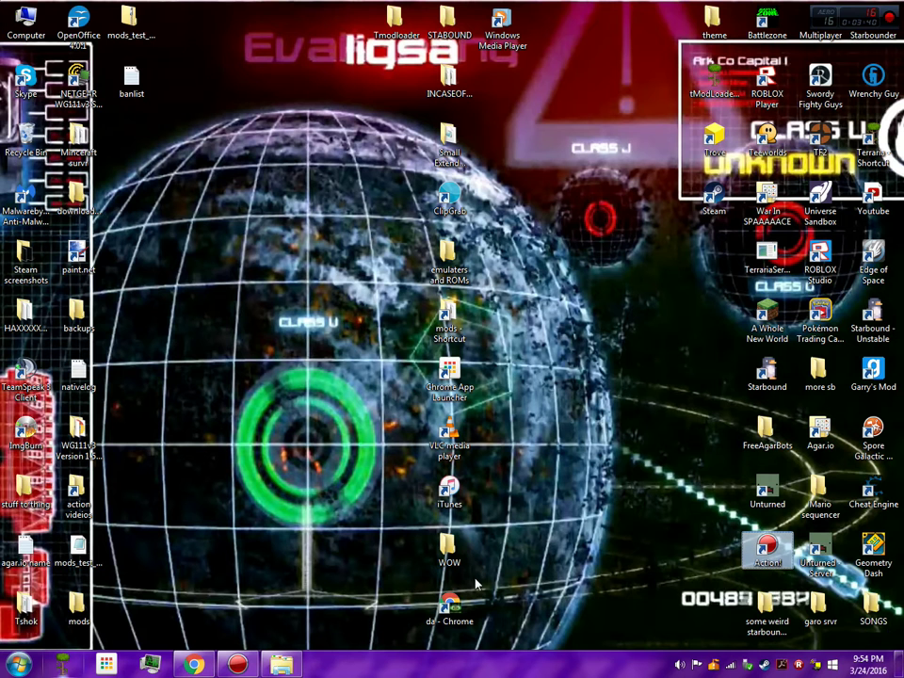
- Launch the Terraria application from its game folder and again from the Terraria desktop shortcut
{"action": "left_click", "coordinate": [278, 666]}
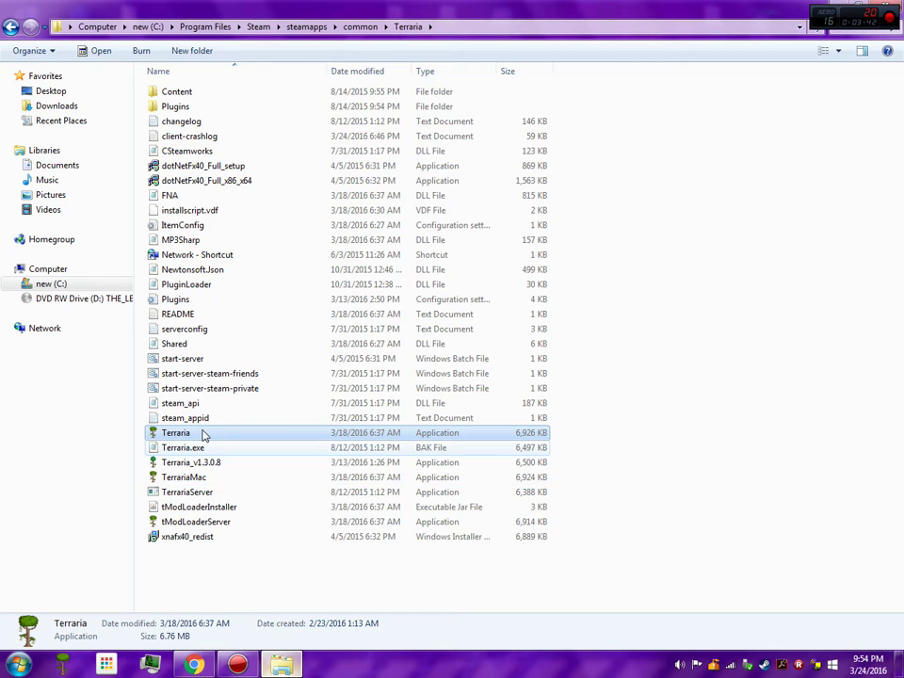
{"action": "double_click", "coordinate": [203, 433]}
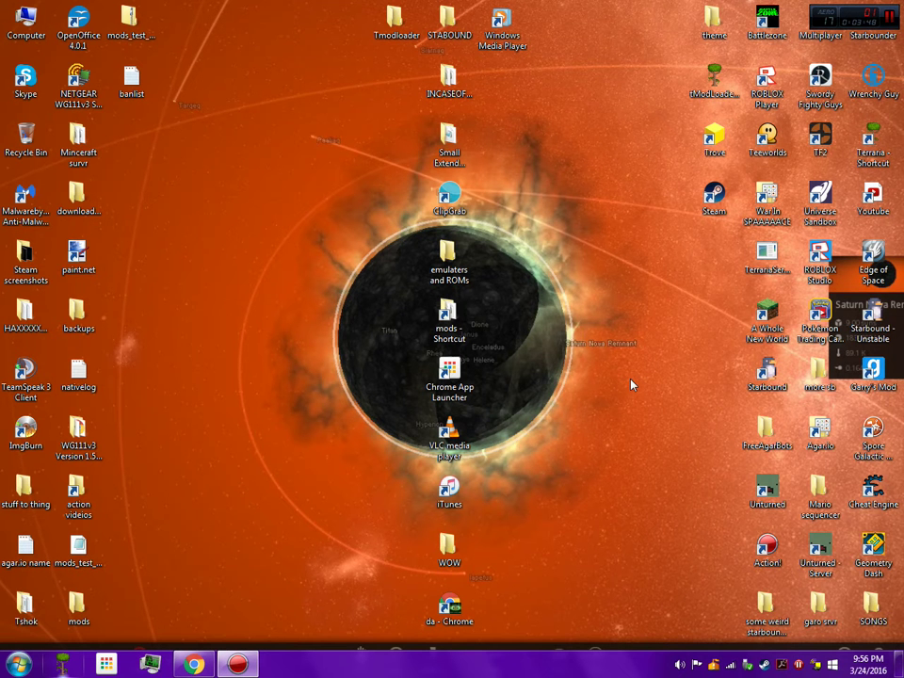
{"action": "double_click", "coordinate": [874, 154]}
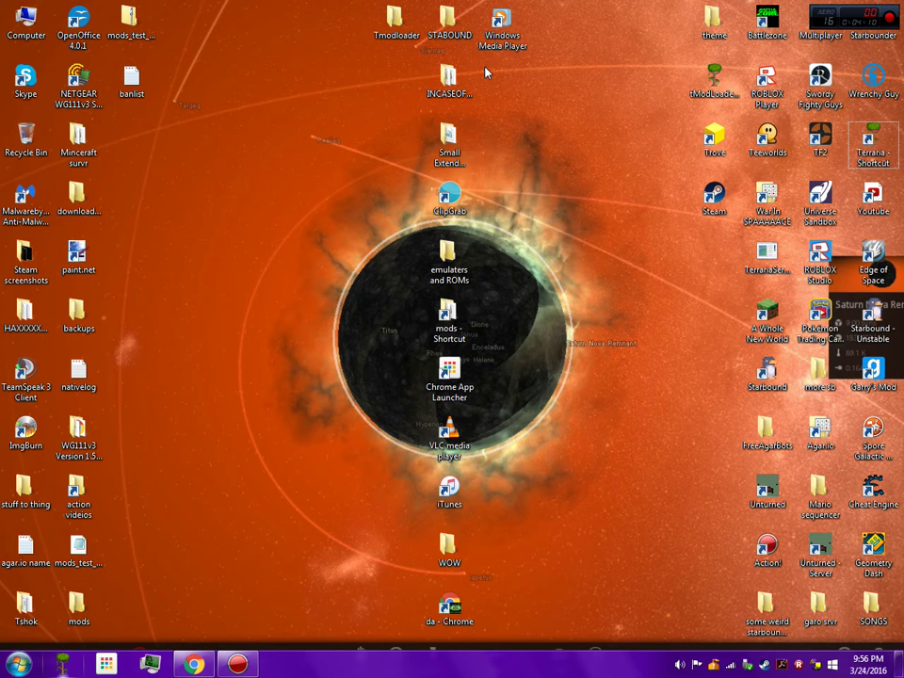
{"action": "left_click_drag", "start_coordinate": [484, 69], "coordinate": [631, 226]}
- Browse from the desktop mods shortcut to the Terraria folder under steamapps\common to view its files, and close the window
{"action": "double_click", "coordinate": [448, 325]}
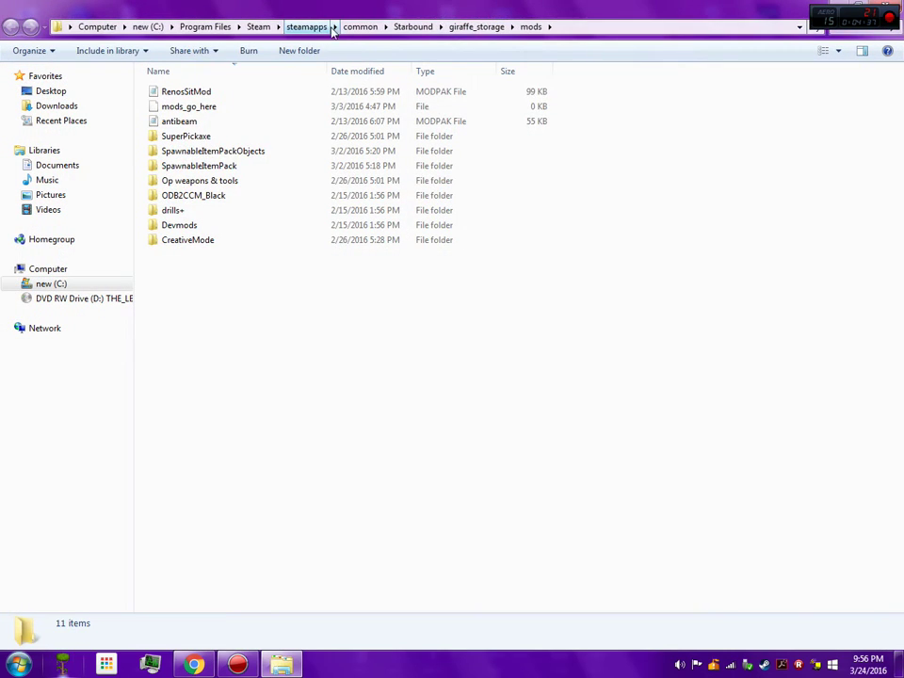
{"action": "left_click", "coordinate": [362, 28]}
{"action": "double_click", "coordinate": [235, 262]}
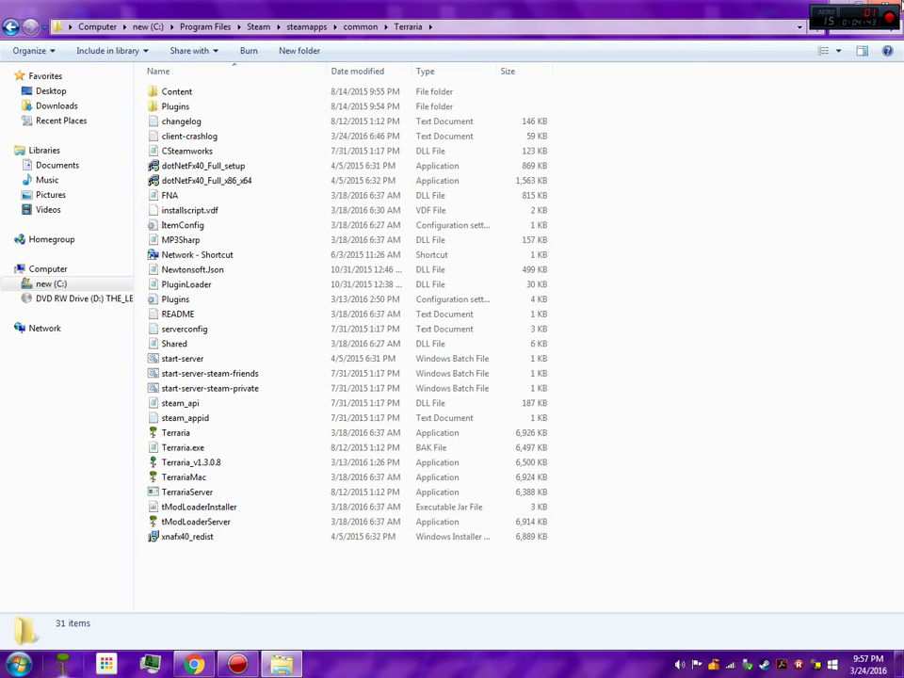
{"action": "key", "text": "alt+F4"}
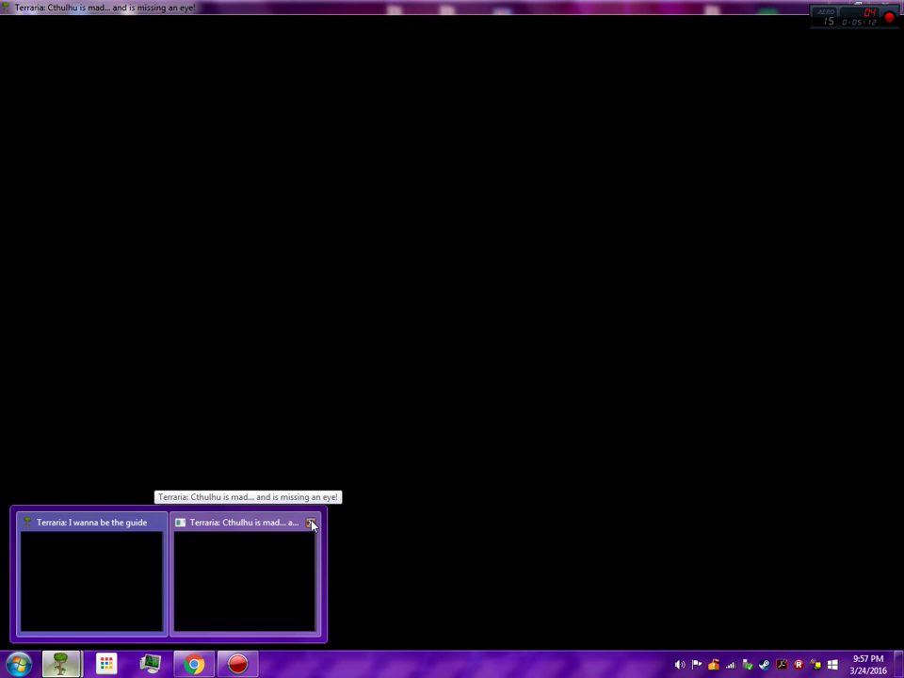
- Close the second Terraria instance, review the installed mods in the Mods List, and return to the main menu
{"action": "left_click", "coordinate": [311, 522]}
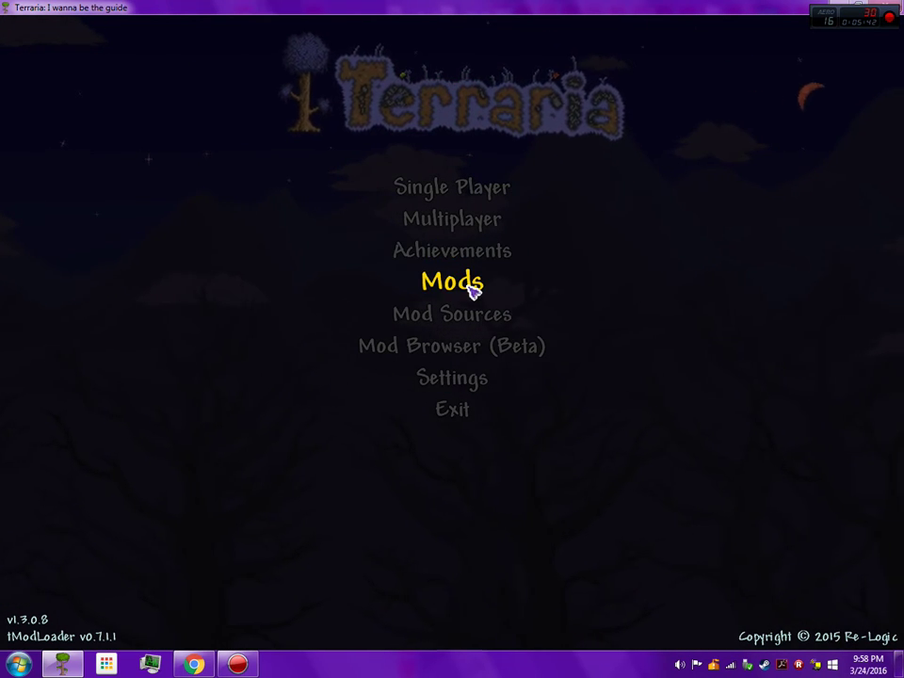
{"action": "left_click", "coordinate": [472, 288]}
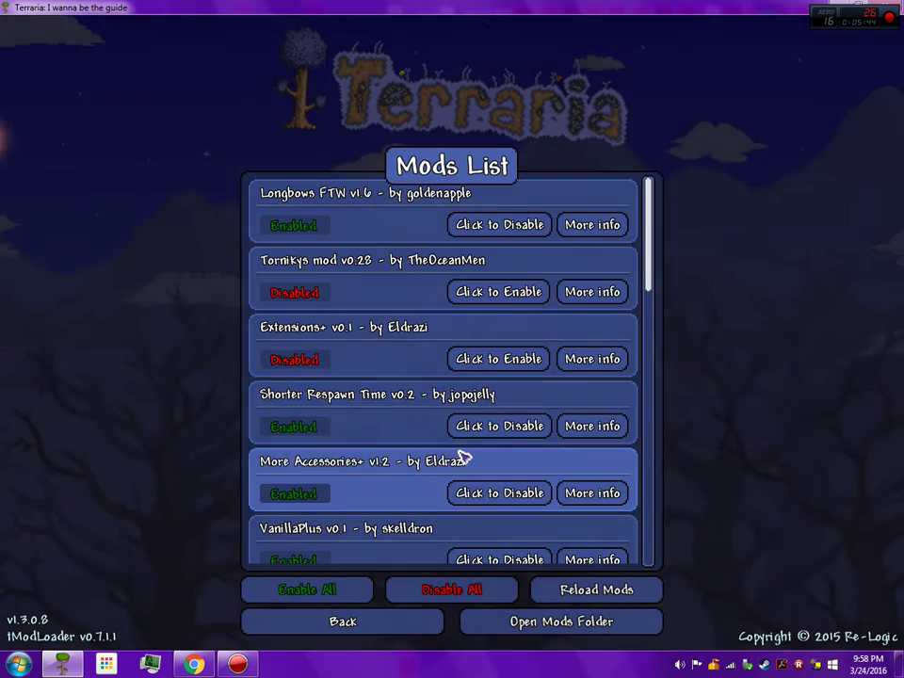
{"action": "scroll", "coordinate": [514, 345], "scroll_direction": "down", "scroll_amount": 10}
{"action": "scroll", "coordinate": [518, 354], "scroll_direction": "down", "scroll_amount": 1}
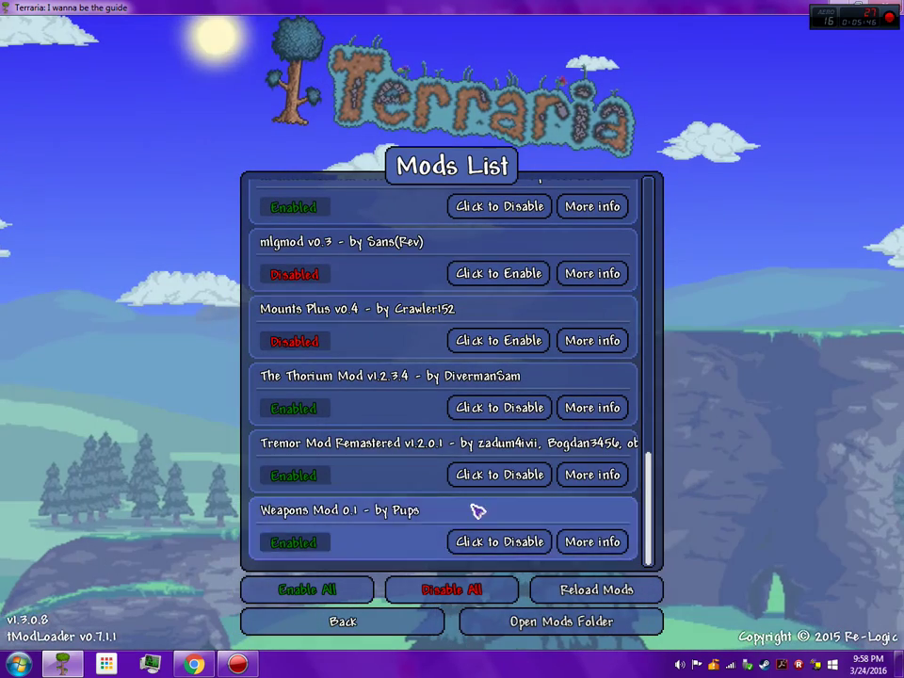
{"action": "left_click", "coordinate": [395, 622]}
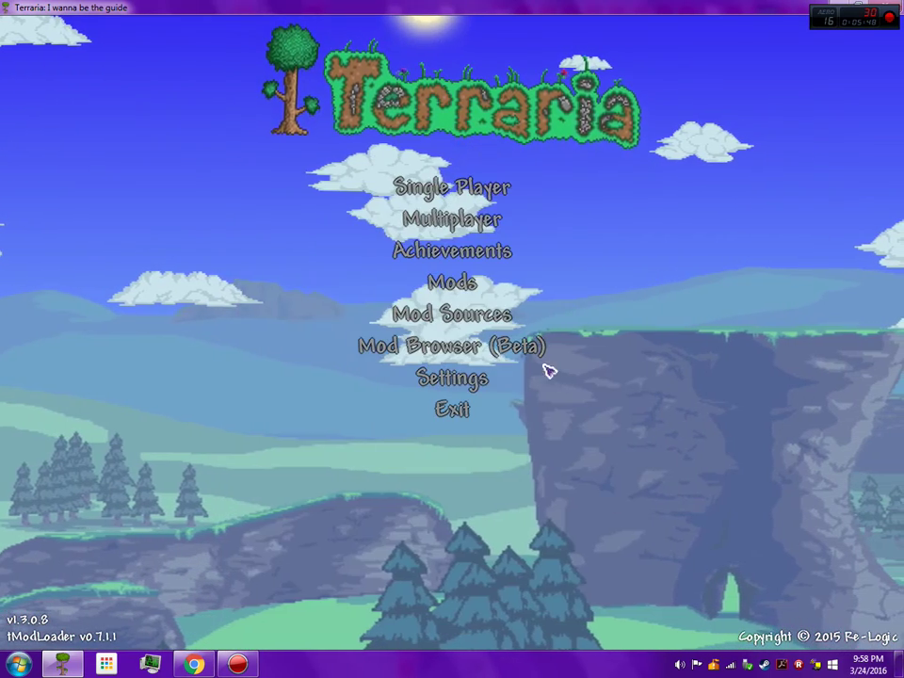
- Open the Mod Browser and look through the full list of mods available for download and update
{"action": "left_click", "coordinate": [490, 350]}
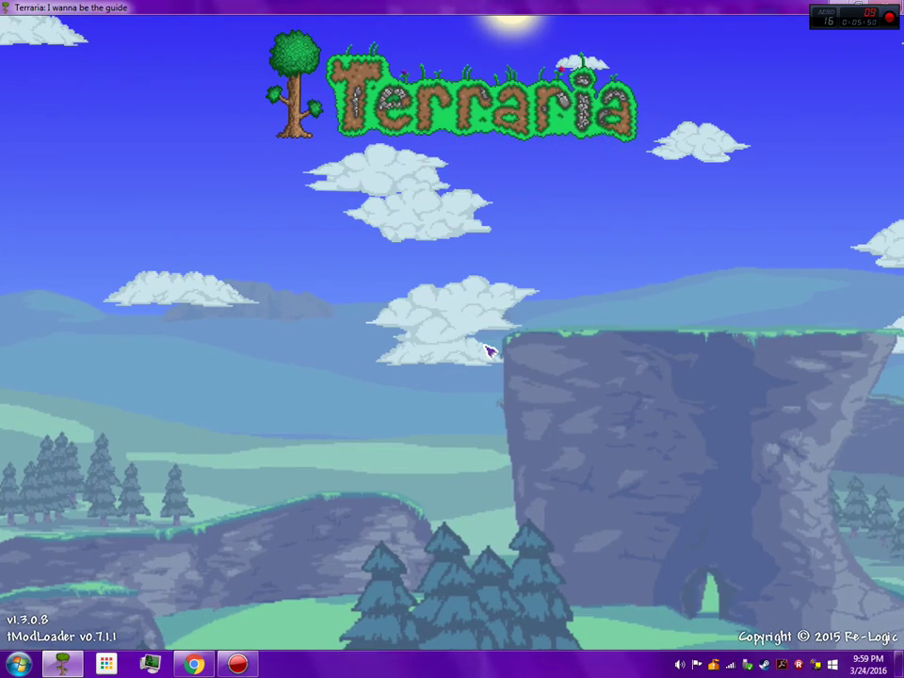
{"action": "scroll", "coordinate": [605, 359], "scroll_direction": "down", "scroll_amount": 6}
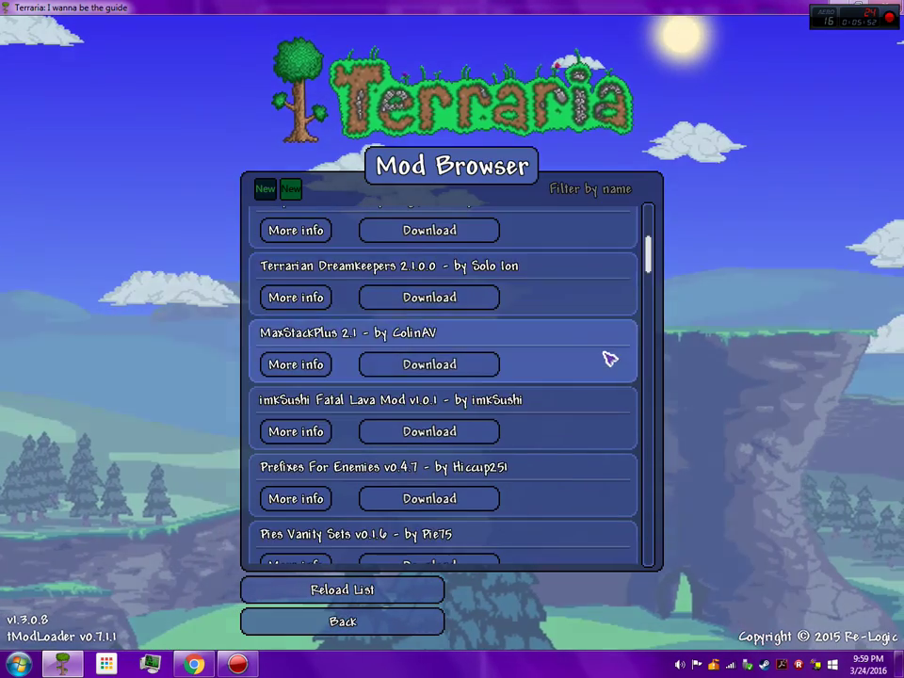
{"action": "scroll", "coordinate": [606, 359], "scroll_direction": "down", "scroll_amount": 20}
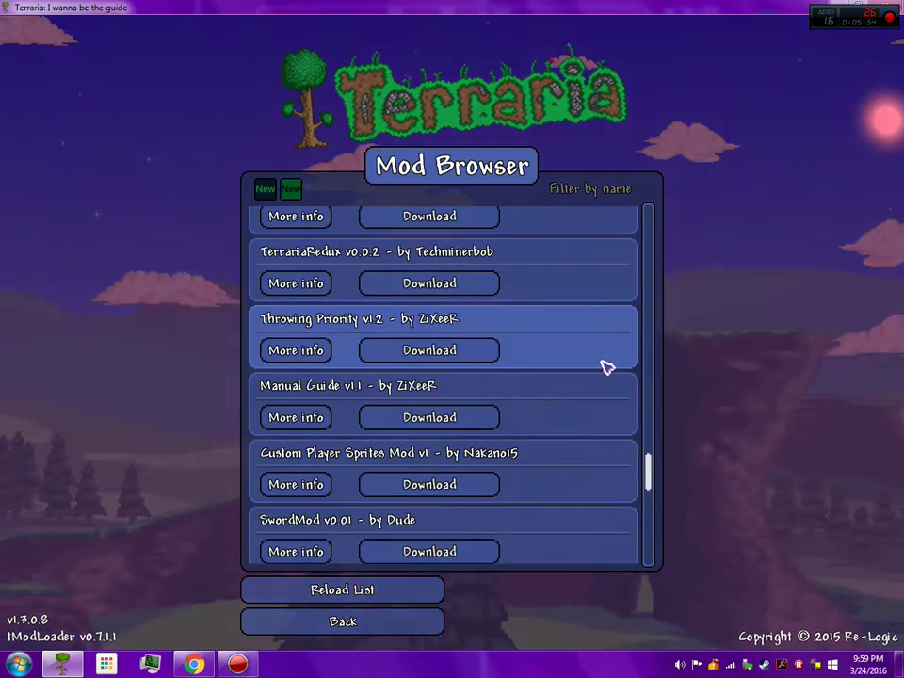
{"action": "scroll", "coordinate": [603, 395], "scroll_direction": "down", "scroll_amount": 5}
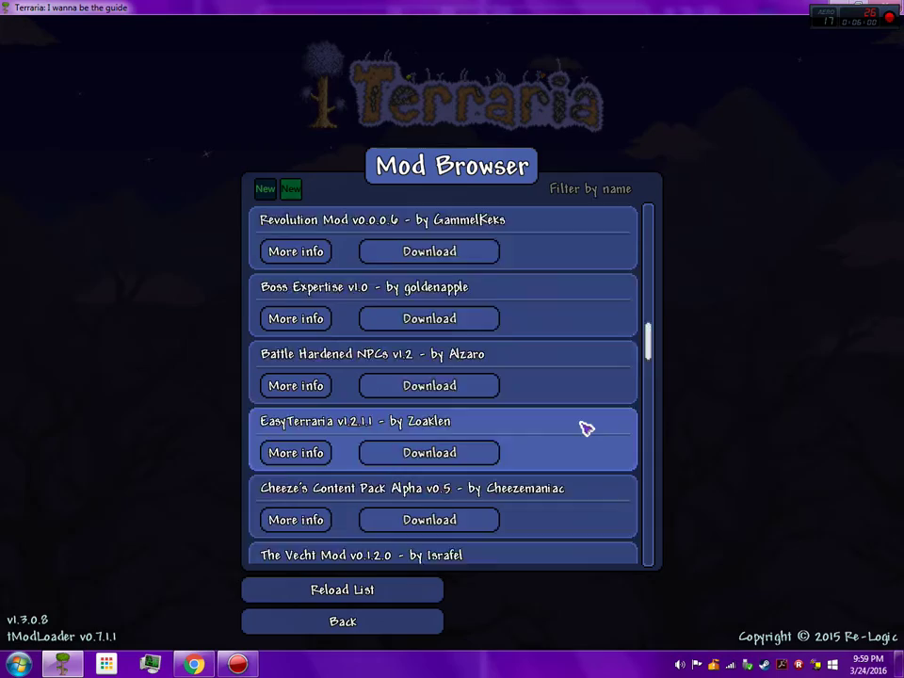
{"action": "scroll", "coordinate": [566, 395], "scroll_direction": "down", "scroll_amount": 10}
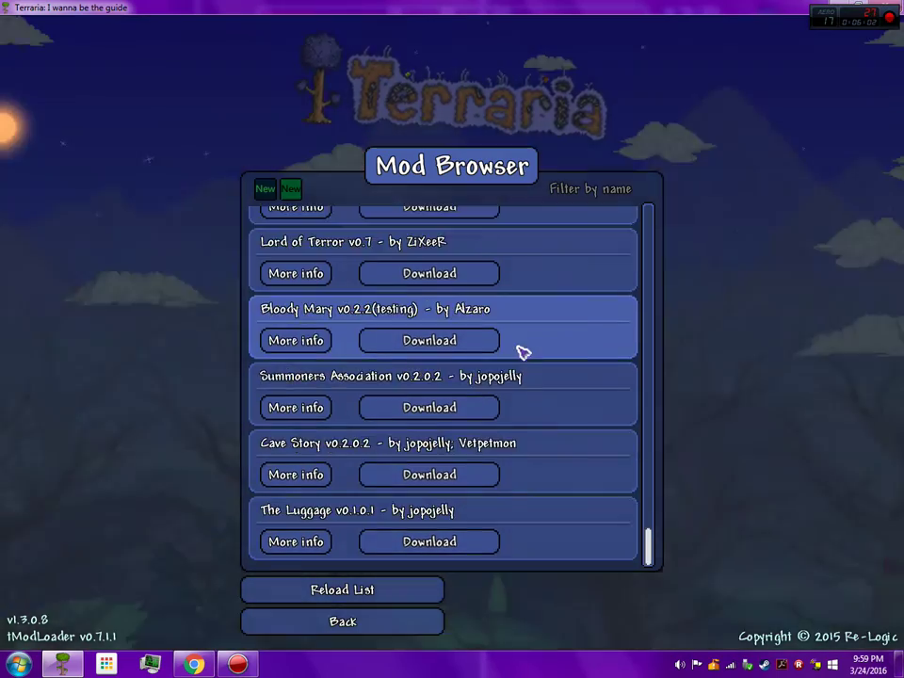
{"action": "scroll", "coordinate": [532, 382], "scroll_direction": "up", "scroll_amount": 8}
{"action": "scroll", "coordinate": [535, 394], "scroll_direction": "up", "scroll_amount": 15}
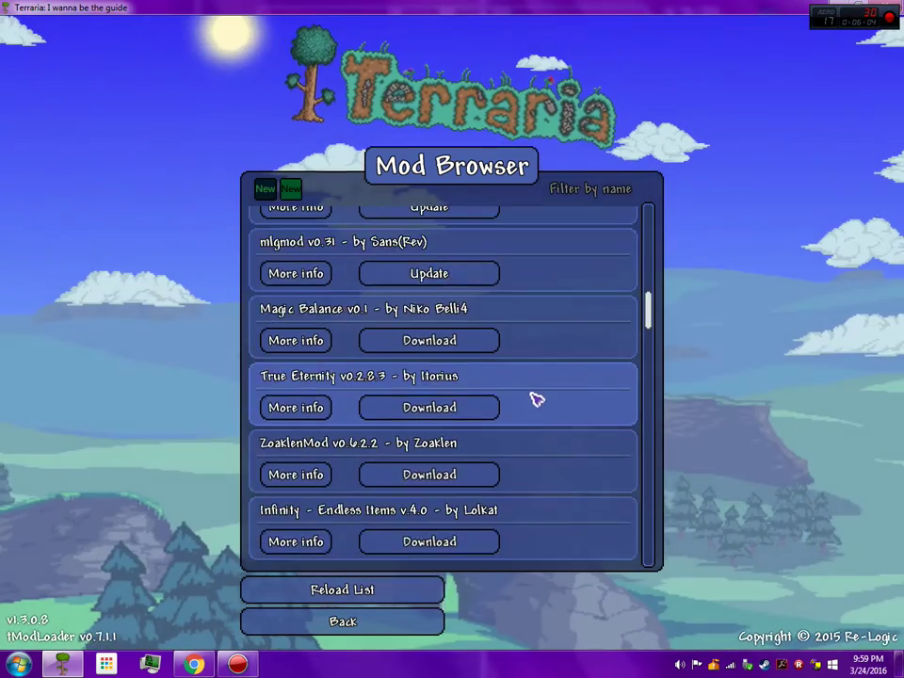
{"action": "scroll", "coordinate": [542, 399], "scroll_direction": "down", "scroll_amount": 15}
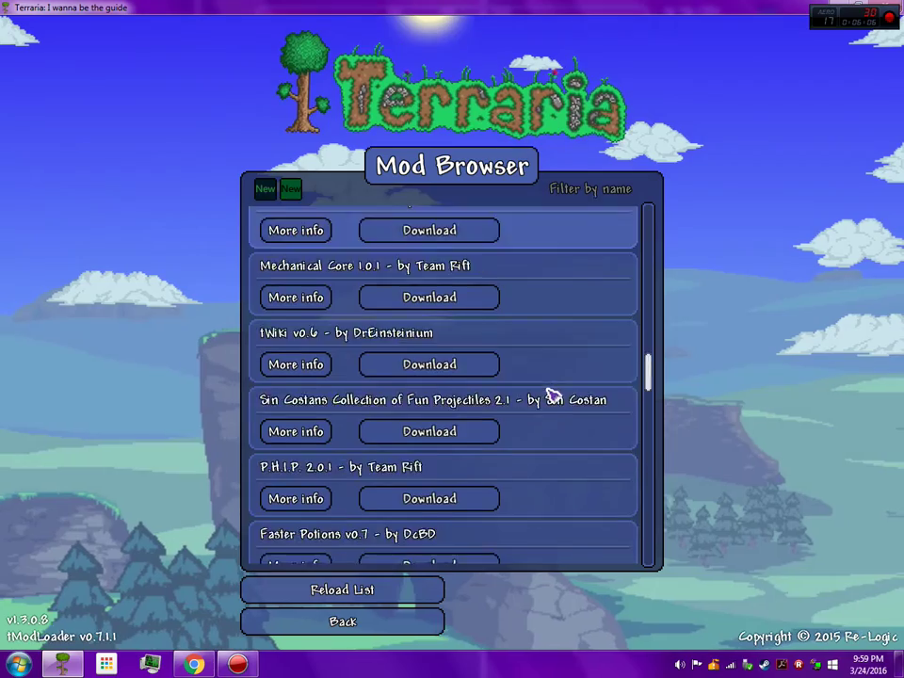
{"action": "scroll", "coordinate": [551, 403], "scroll_direction": "down", "scroll_amount": 6}
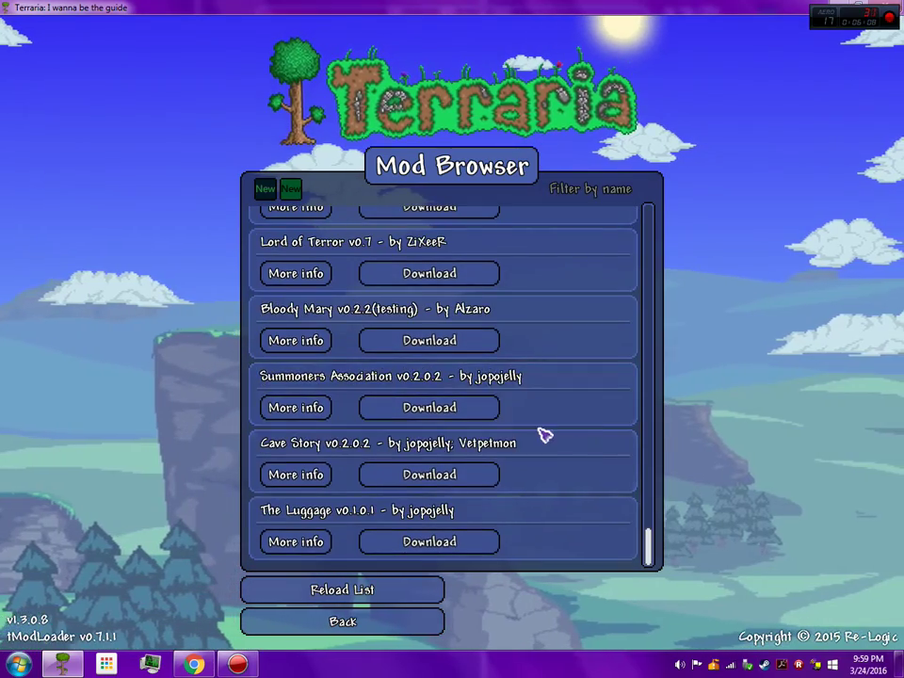
{"action": "scroll", "coordinate": [546, 424], "scroll_direction": "up", "scroll_amount": 8}
{"action": "scroll", "coordinate": [546, 445], "scroll_direction": "up", "scroll_amount": 10}
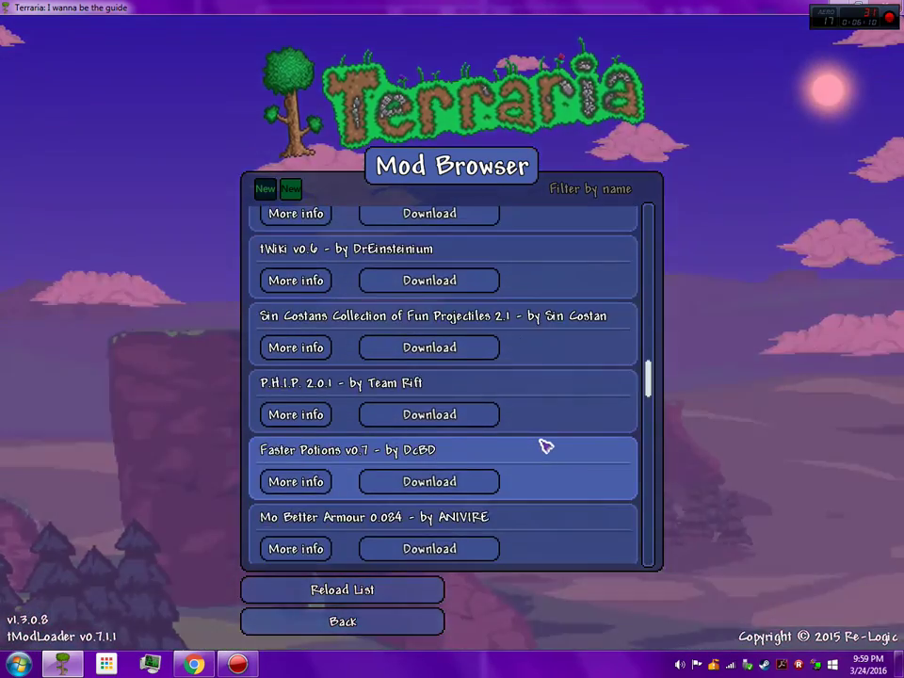
{"action": "scroll", "coordinate": [542, 443], "scroll_direction": "up", "scroll_amount": 8}
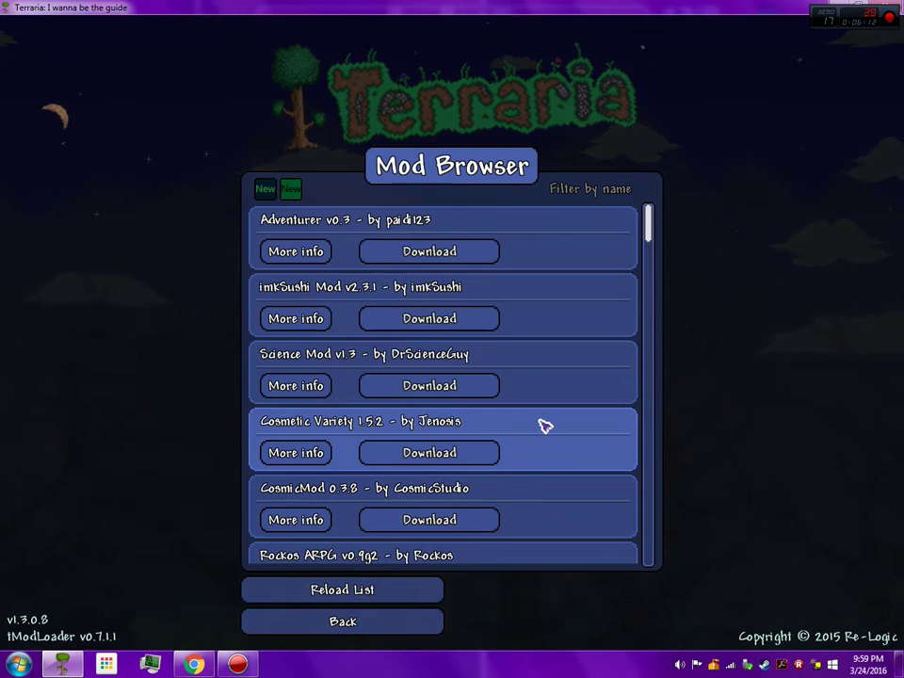
- Cycle the Mod Browser's update filter through updates only and set it to show all mods
{"action": "left_click", "coordinate": [291, 192]}
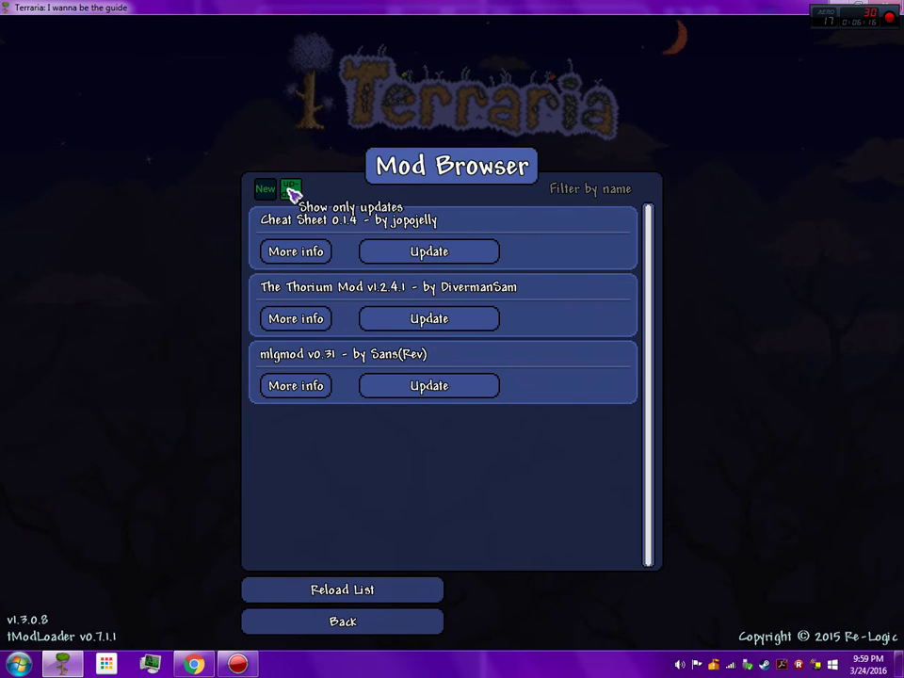
{"action": "left_click", "coordinate": [292, 192]}
{"action": "left_click", "coordinate": [300, 195]}
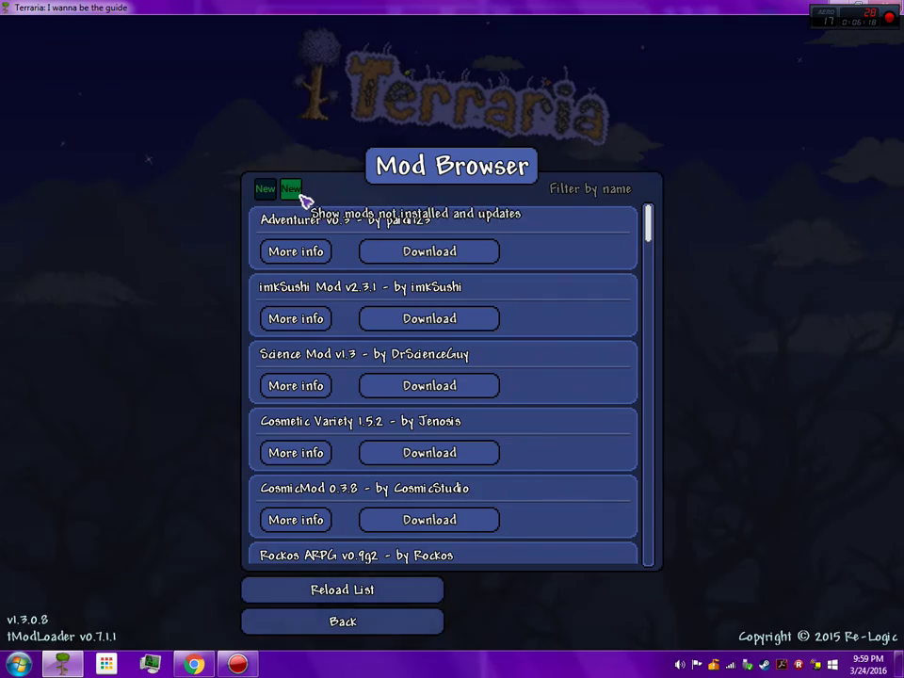
{"action": "left_click", "coordinate": [300, 196]}
{"action": "left_click", "coordinate": [298, 196]}
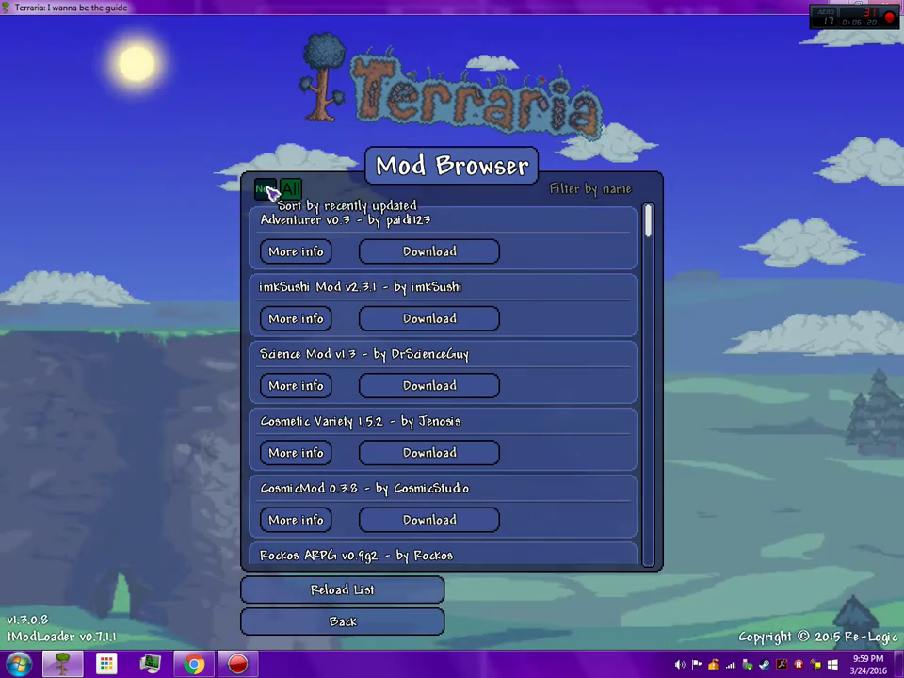
- Cycle through the Mod Browser's sort orders and sort the mod names alphabetically (AZ)
{"action": "left_click", "coordinate": [268, 188]}
{"action": "left_click", "coordinate": [269, 189]}
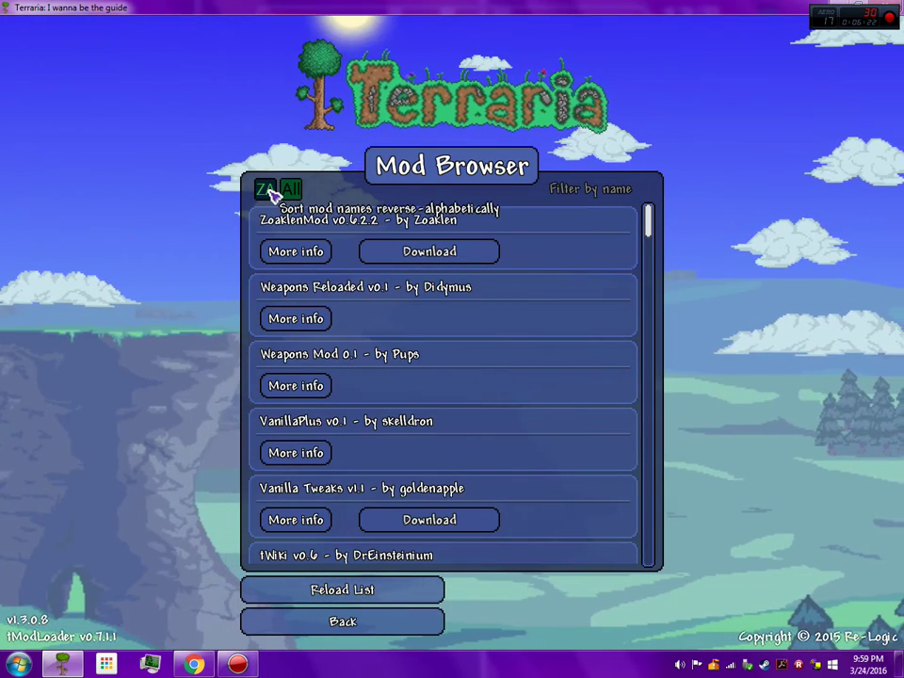
{"action": "left_click", "coordinate": [269, 191]}
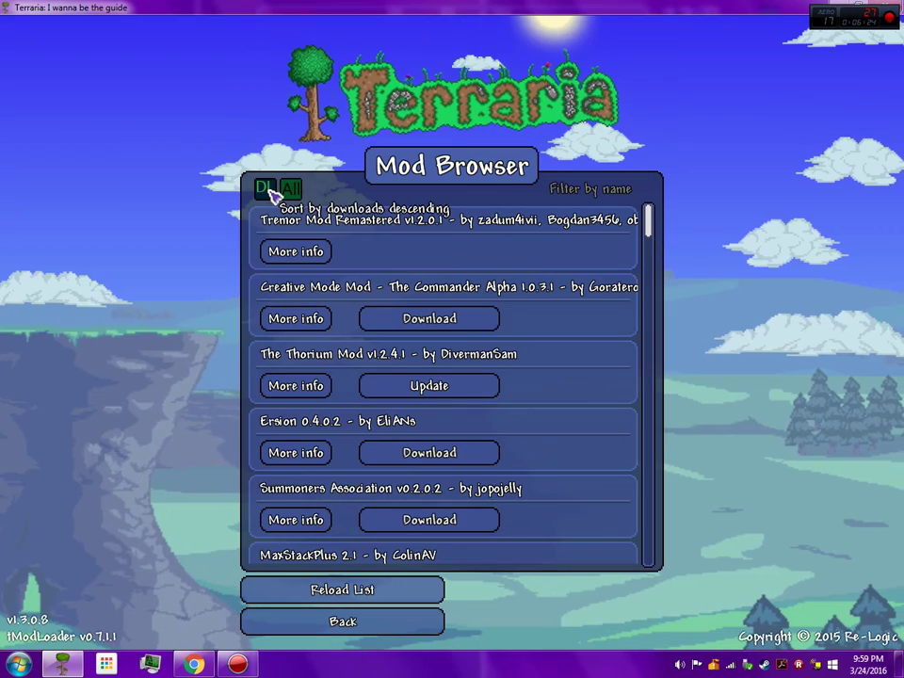
{"action": "left_click", "coordinate": [269, 191]}
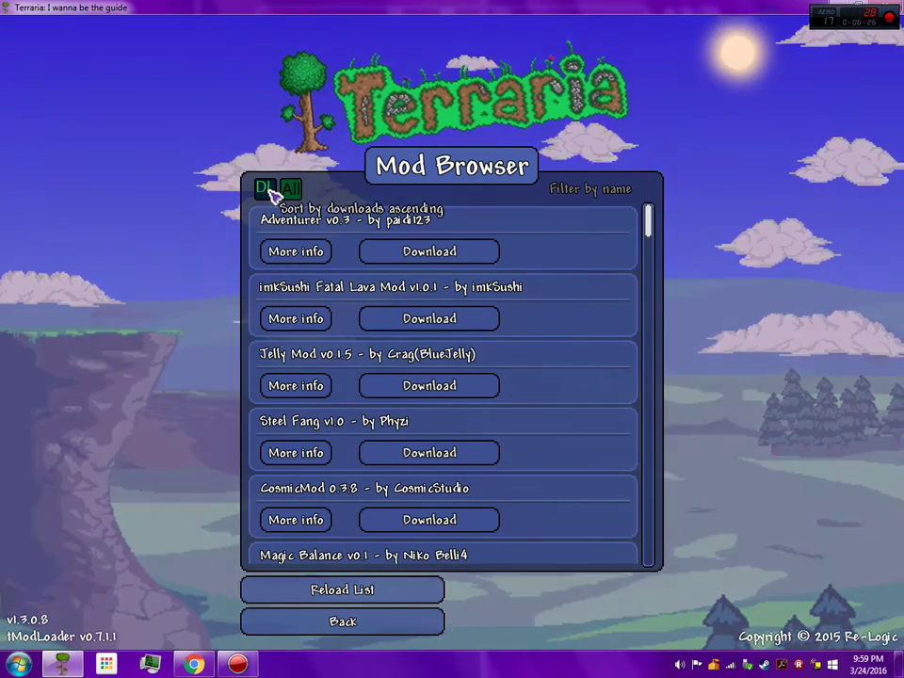
{"action": "left_click", "coordinate": [269, 191]}
{"action": "left_click", "coordinate": [269, 191]}
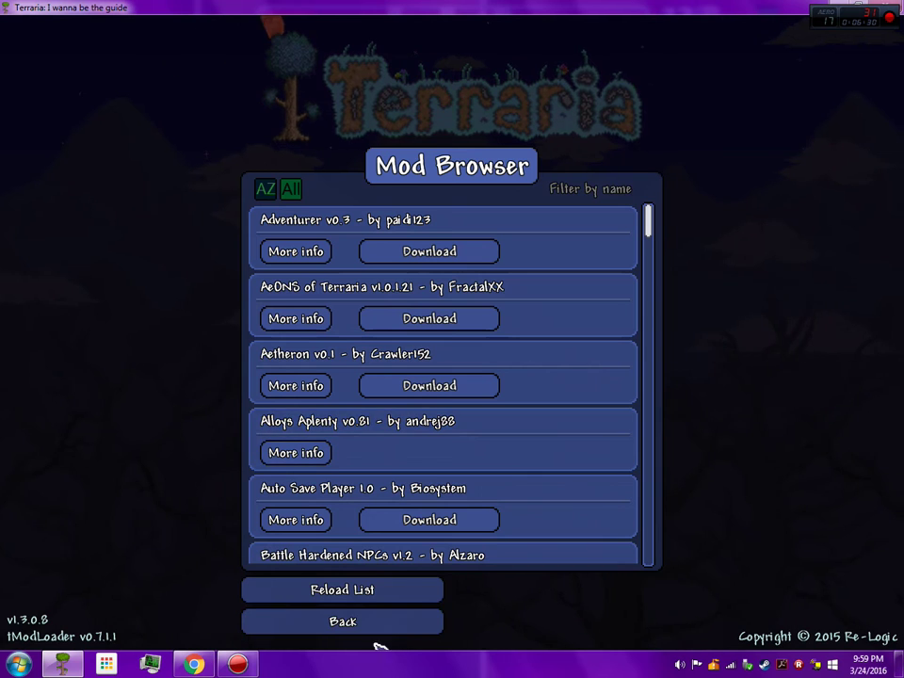
- Download the Cave Story v0.2.0.2 mod from the Mod Browser and return to the main menu
{"action": "scroll", "coordinate": [410, 348], "scroll_direction": "down", "scroll_amount": 3}
{"action": "scroll", "coordinate": [434, 391], "scroll_direction": "up", "scroll_amount": 3}
{"action": "scroll", "coordinate": [429, 387], "scroll_direction": "down", "scroll_amount": 6}
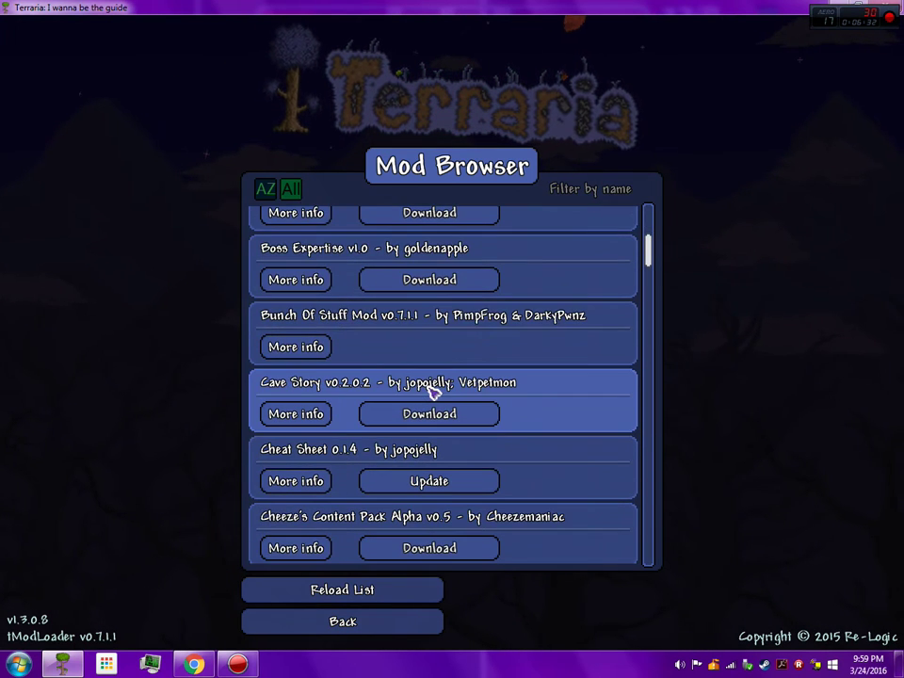
{"action": "scroll", "coordinate": [429, 400], "scroll_direction": "down", "scroll_amount": 1}
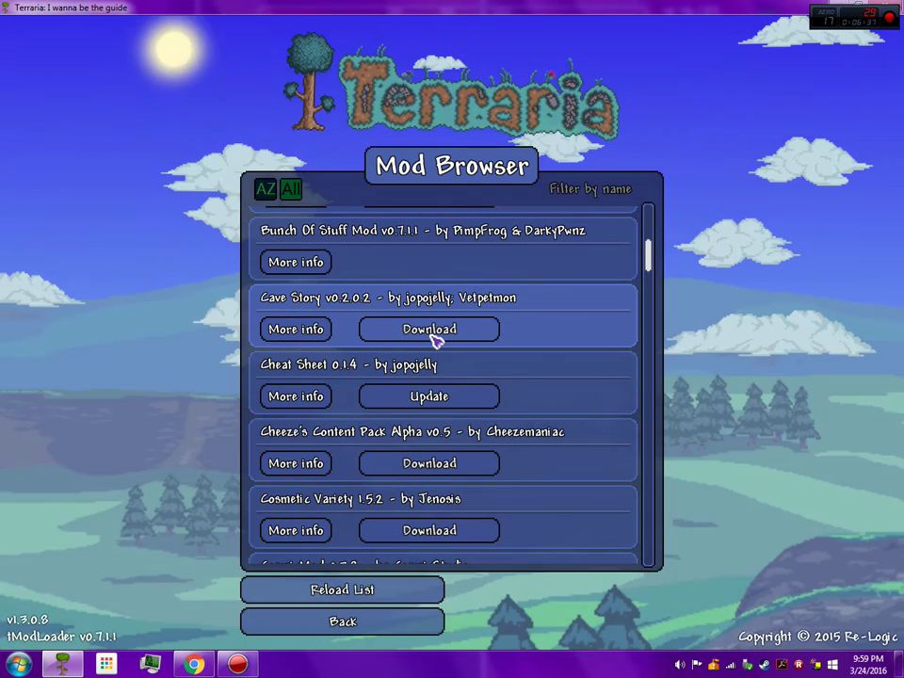
{"action": "left_click", "coordinate": [432, 333]}
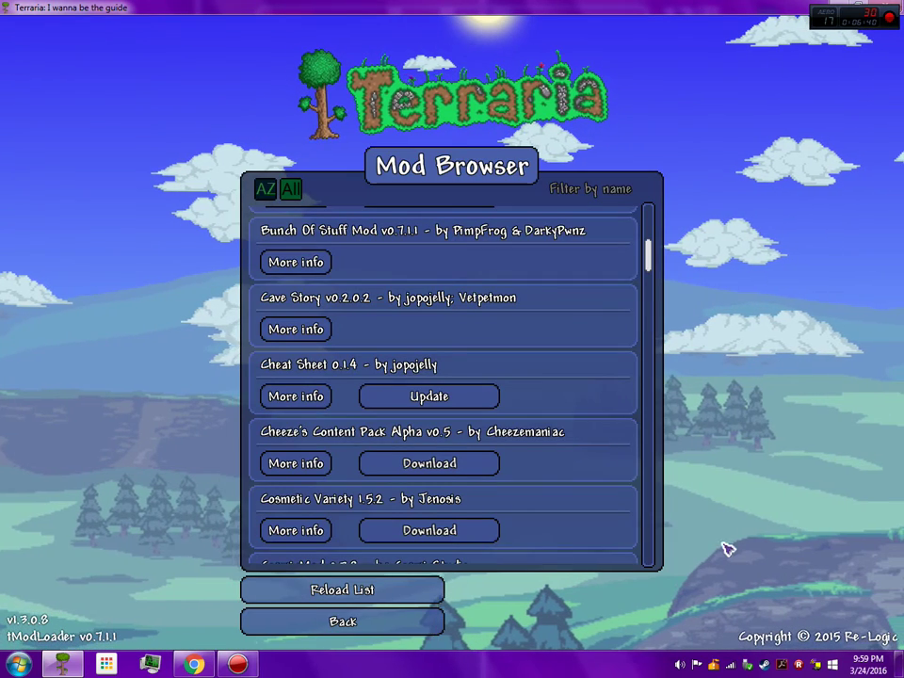
{"action": "left_click", "coordinate": [421, 632]}
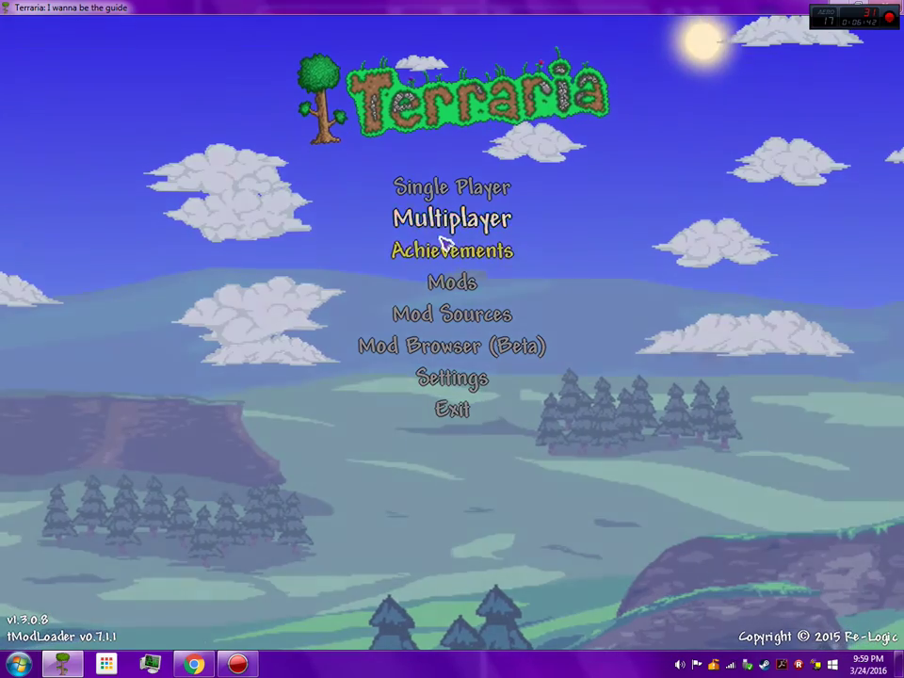
- Enable the Cave Story v0.2.0.2 mod in the Mods List
{"action": "left_click", "coordinate": [445, 281]}
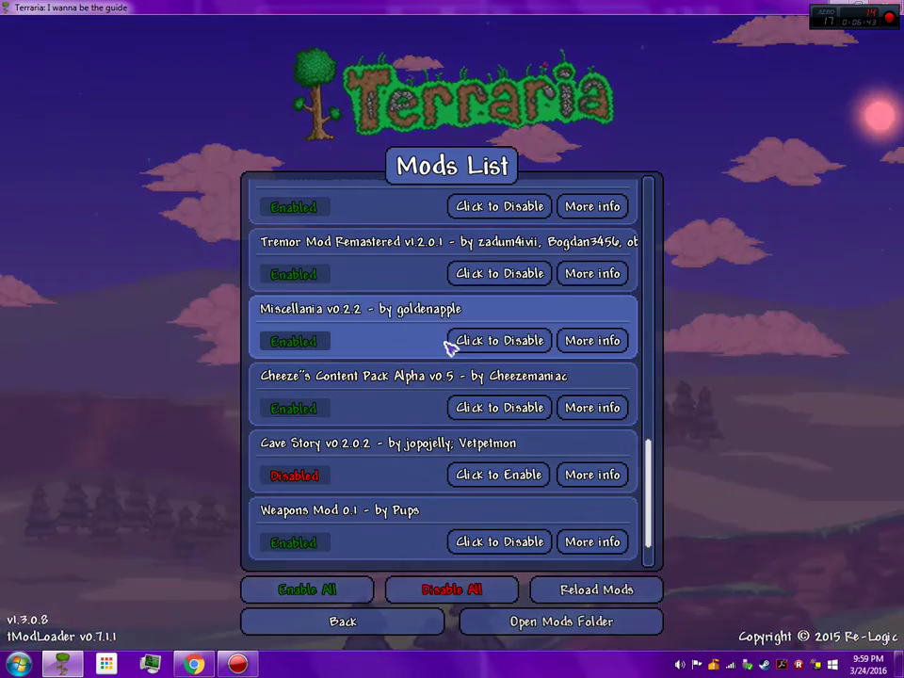
{"action": "scroll", "coordinate": [424, 343], "scroll_direction": "up", "scroll_amount": 3}
{"action": "scroll", "coordinate": [449, 349], "scroll_direction": "down", "scroll_amount": 2}
{"action": "scroll", "coordinate": [437, 373], "scroll_direction": "down", "scroll_amount": 3}
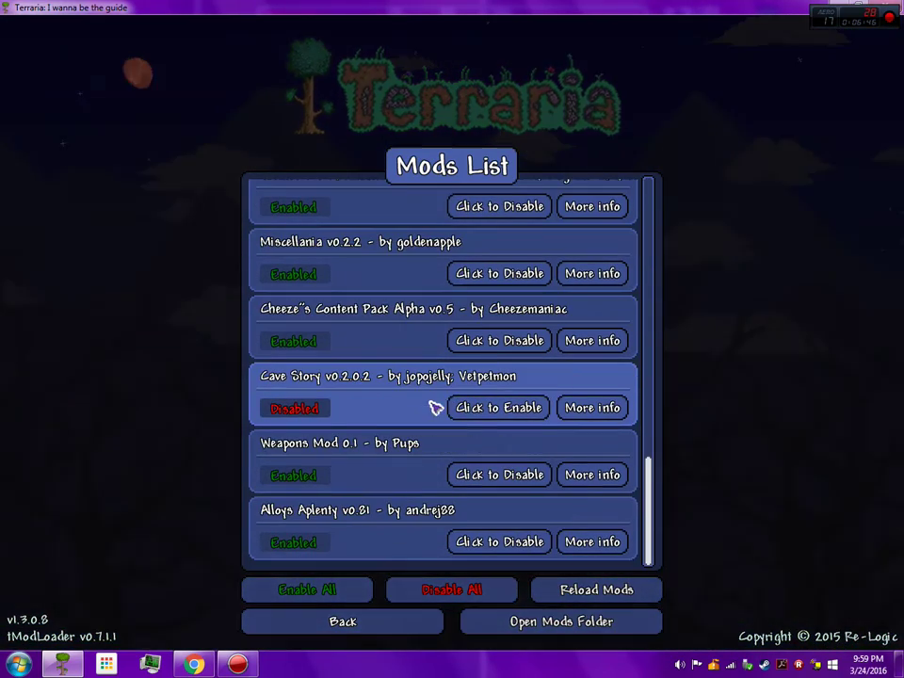
{"action": "scroll", "coordinate": [323, 384], "scroll_direction": "up", "scroll_amount": 8}
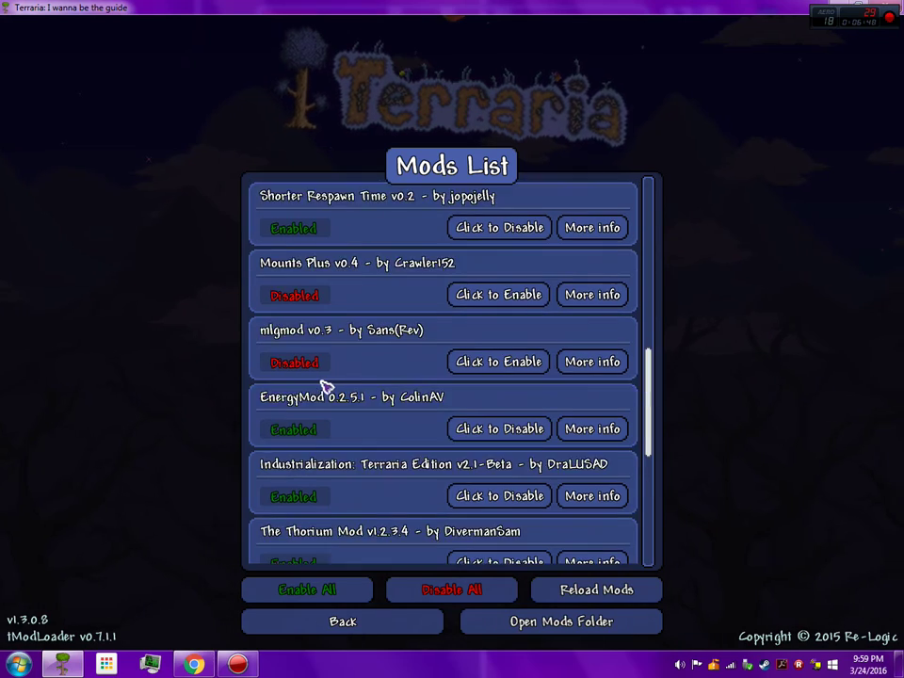
{"action": "scroll", "coordinate": [328, 391], "scroll_direction": "down", "scroll_amount": 5}
{"action": "scroll", "coordinate": [330, 399], "scroll_direction": "down", "scroll_amount": 6}
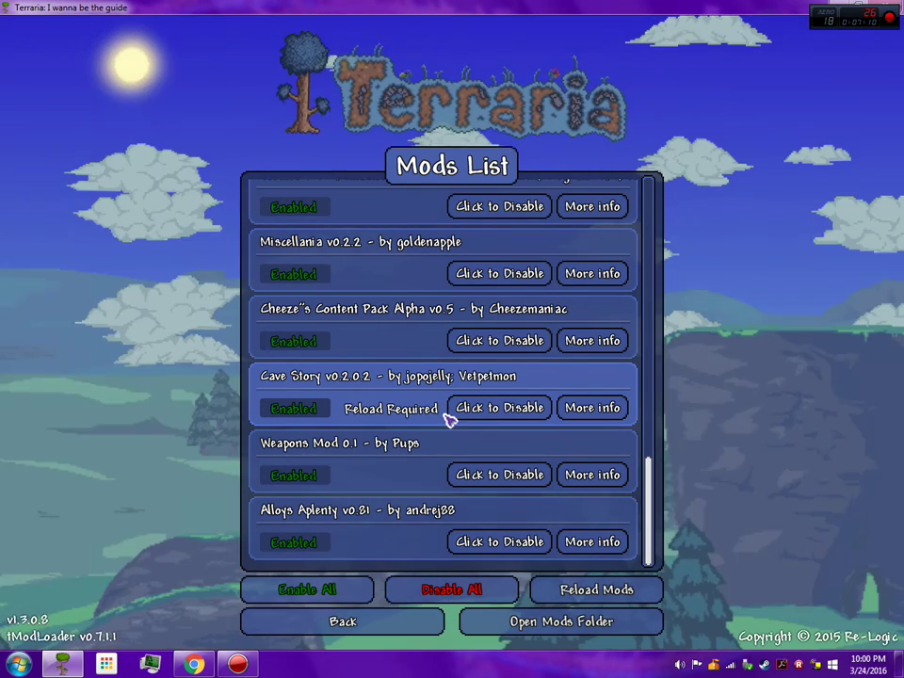
- Reload the mods with Cave Story enabled, dismiss the loading report and return to the main menu
{"action": "left_click", "coordinate": [591, 595]}
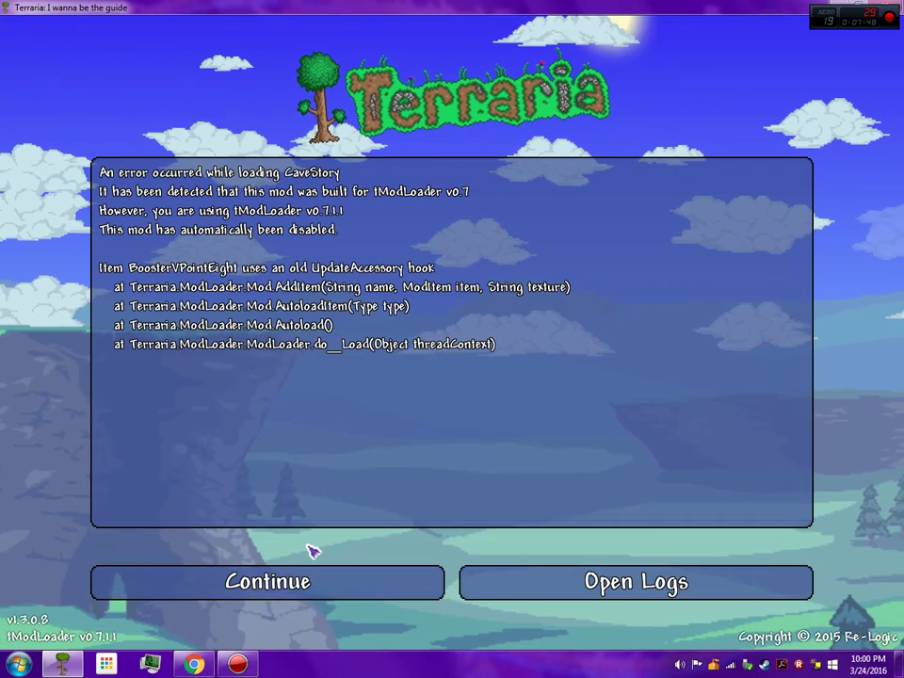
{"action": "left_click", "coordinate": [312, 585]}
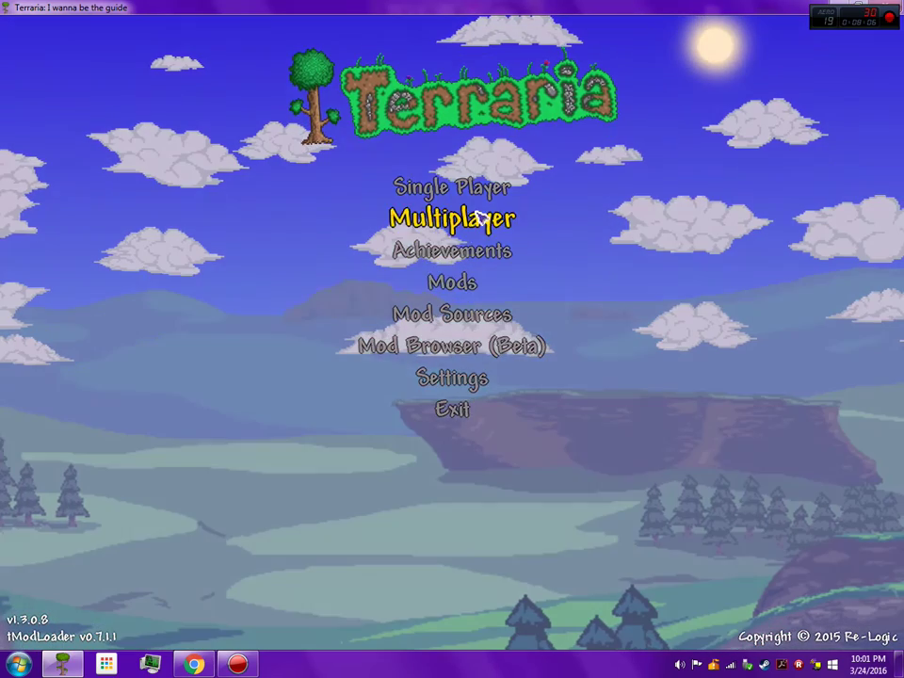
- Try to enter the world "mods test lulz" with the HELLOOOOOO character, and dismiss the Terraria error dialog
{"action": "left_click", "coordinate": [477, 217]}
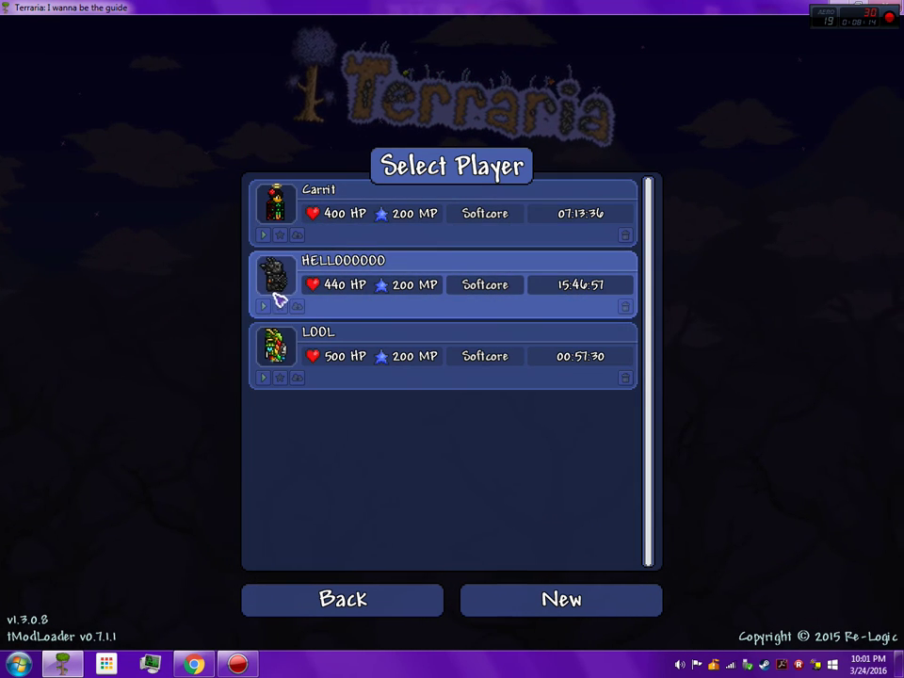
{"action": "left_click", "coordinate": [265, 309]}
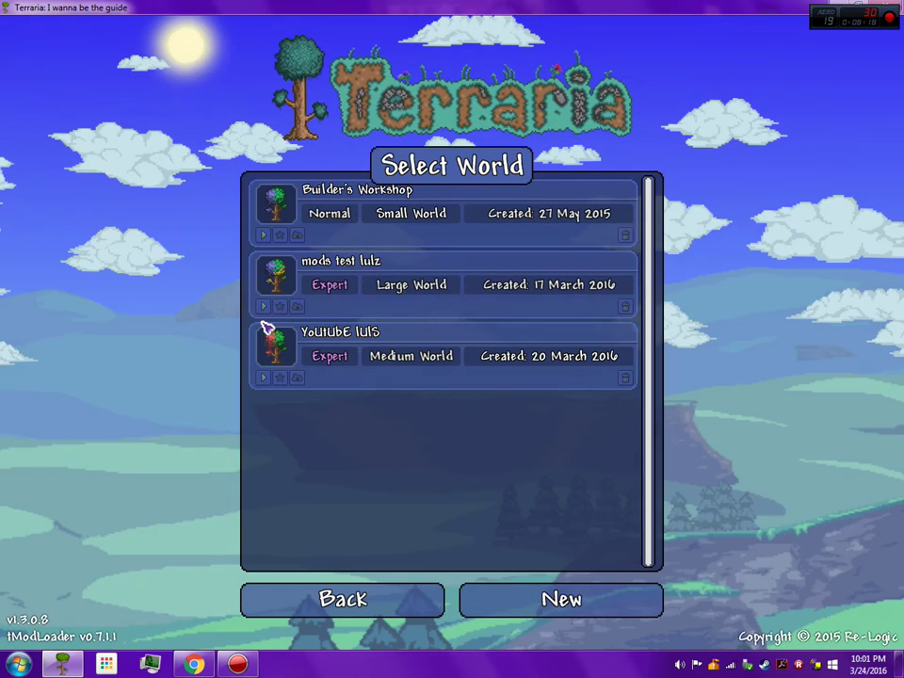
{"action": "left_click", "coordinate": [265, 307]}
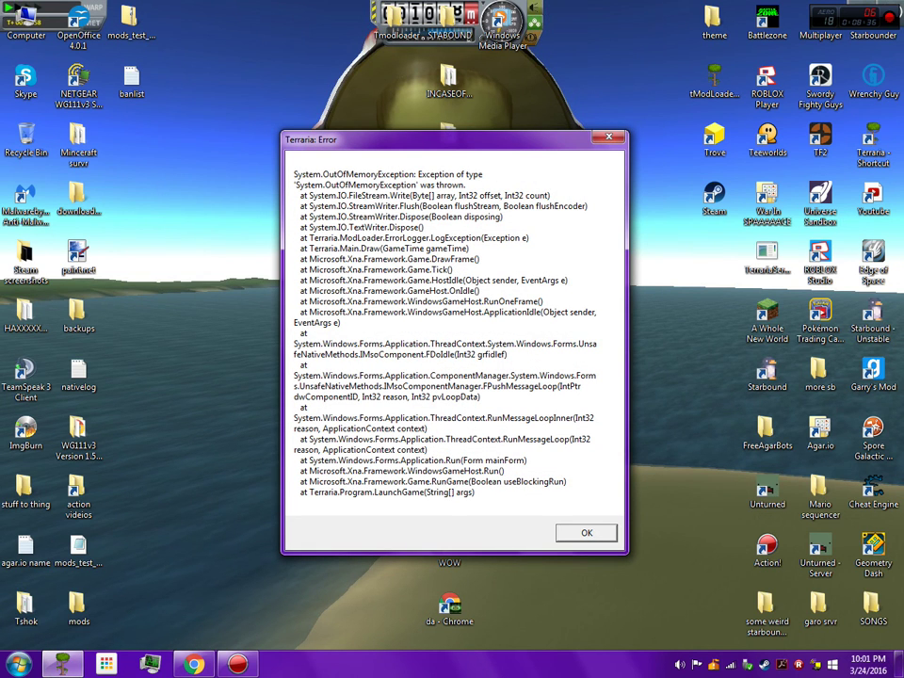
{"action": "left_click", "coordinate": [586, 533]}
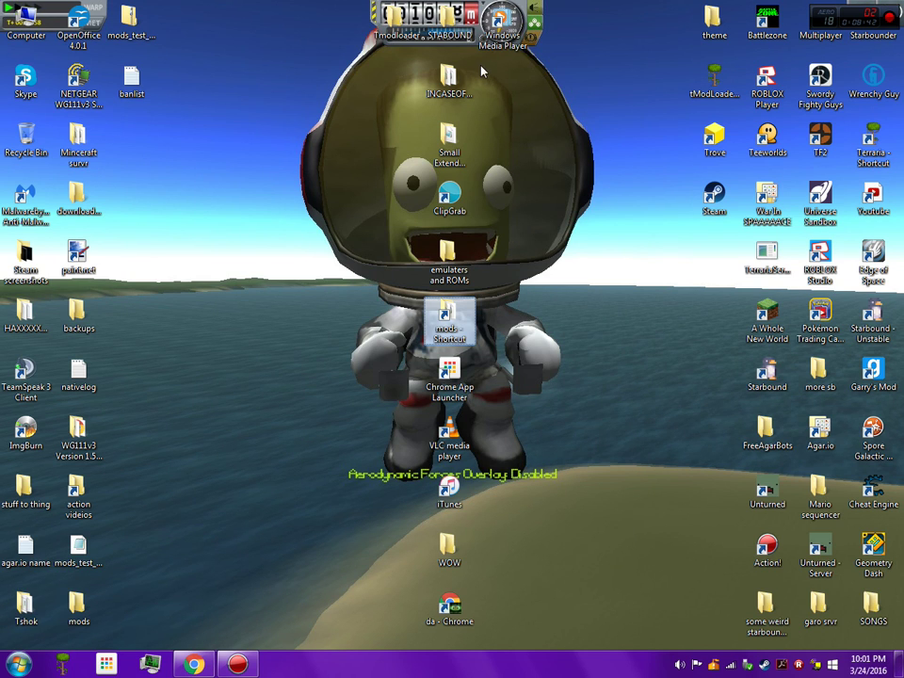
{"action": "left_click_drag", "start_coordinate": [502, 91], "coordinate": [537, 121]}
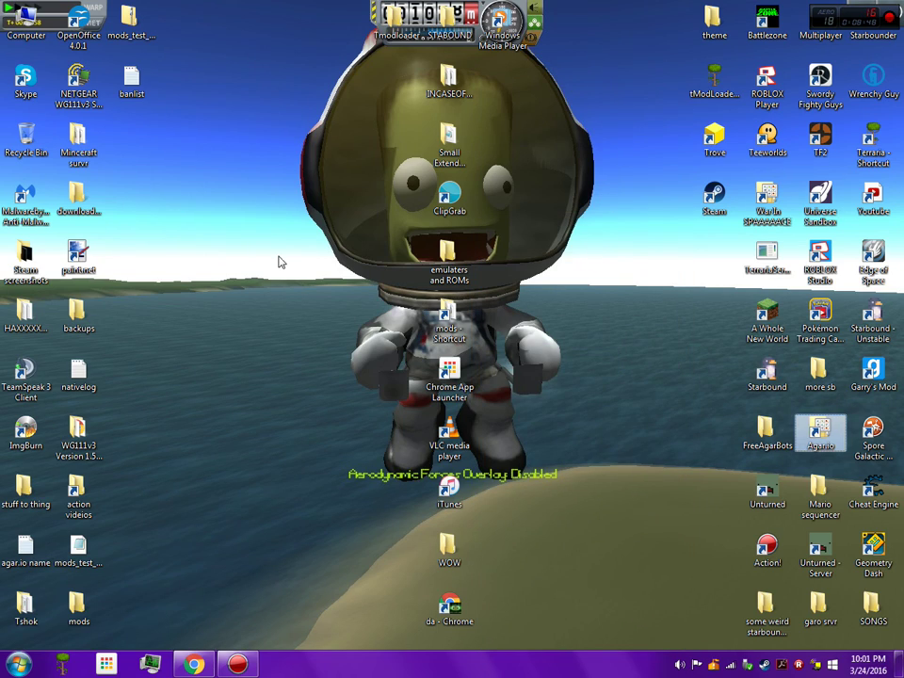